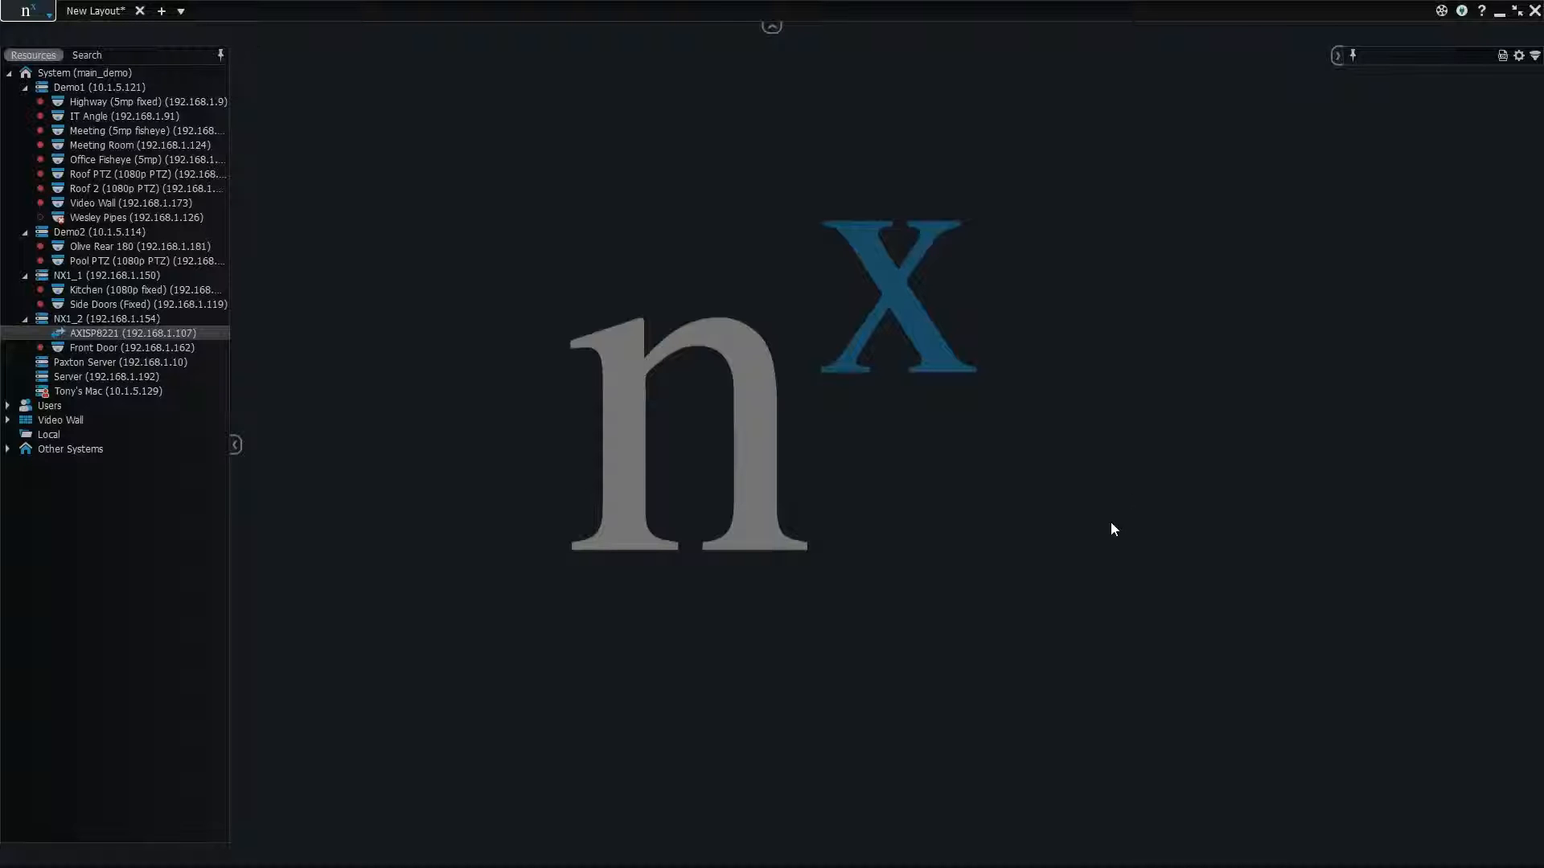
left_click(122, 334)
left_click(274, 338)
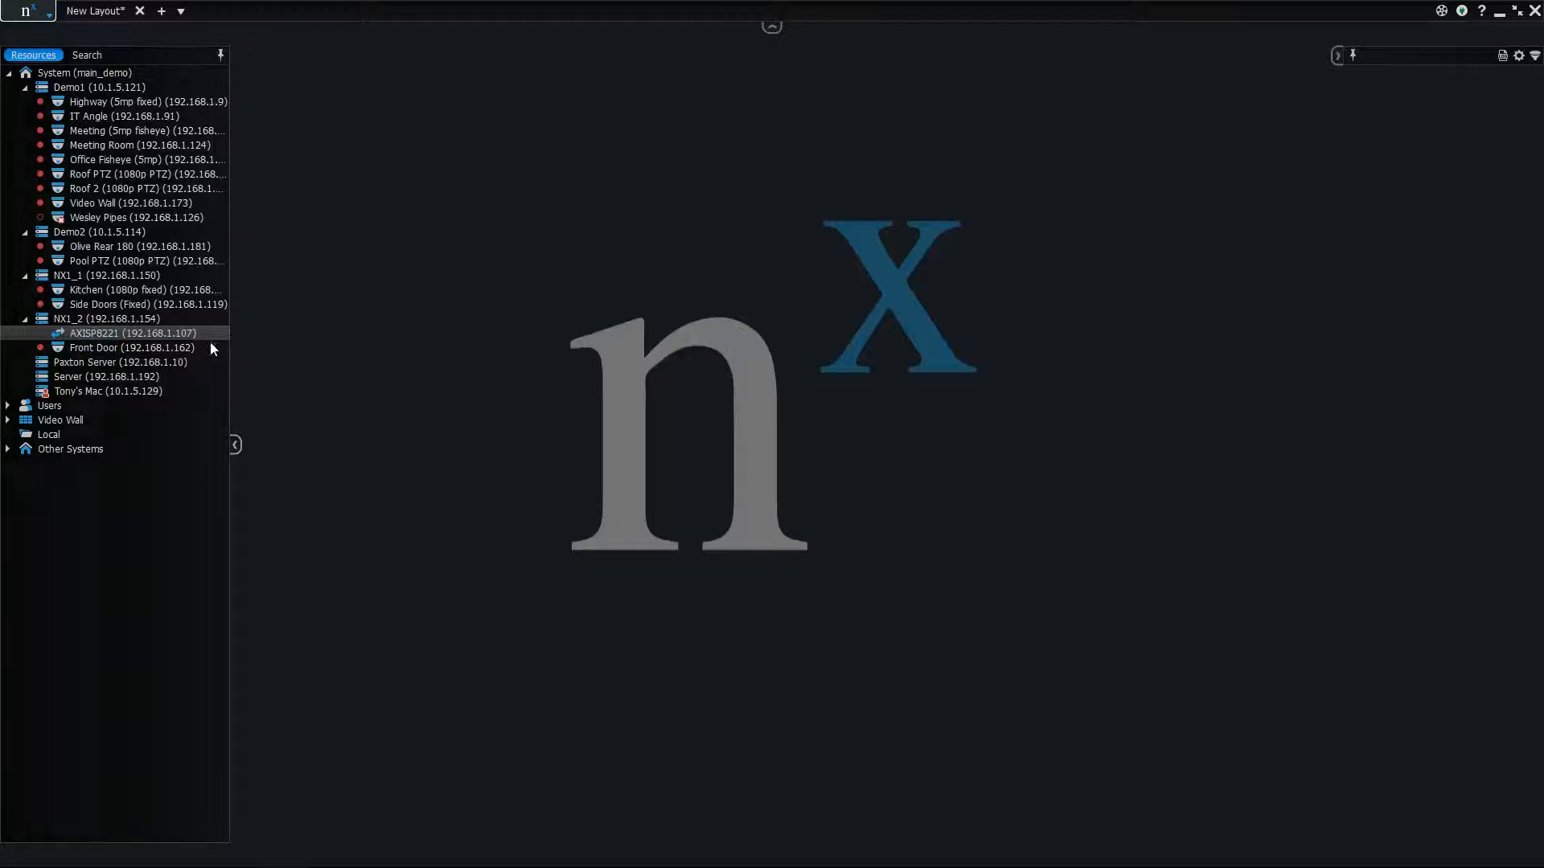
left_click(190, 332)
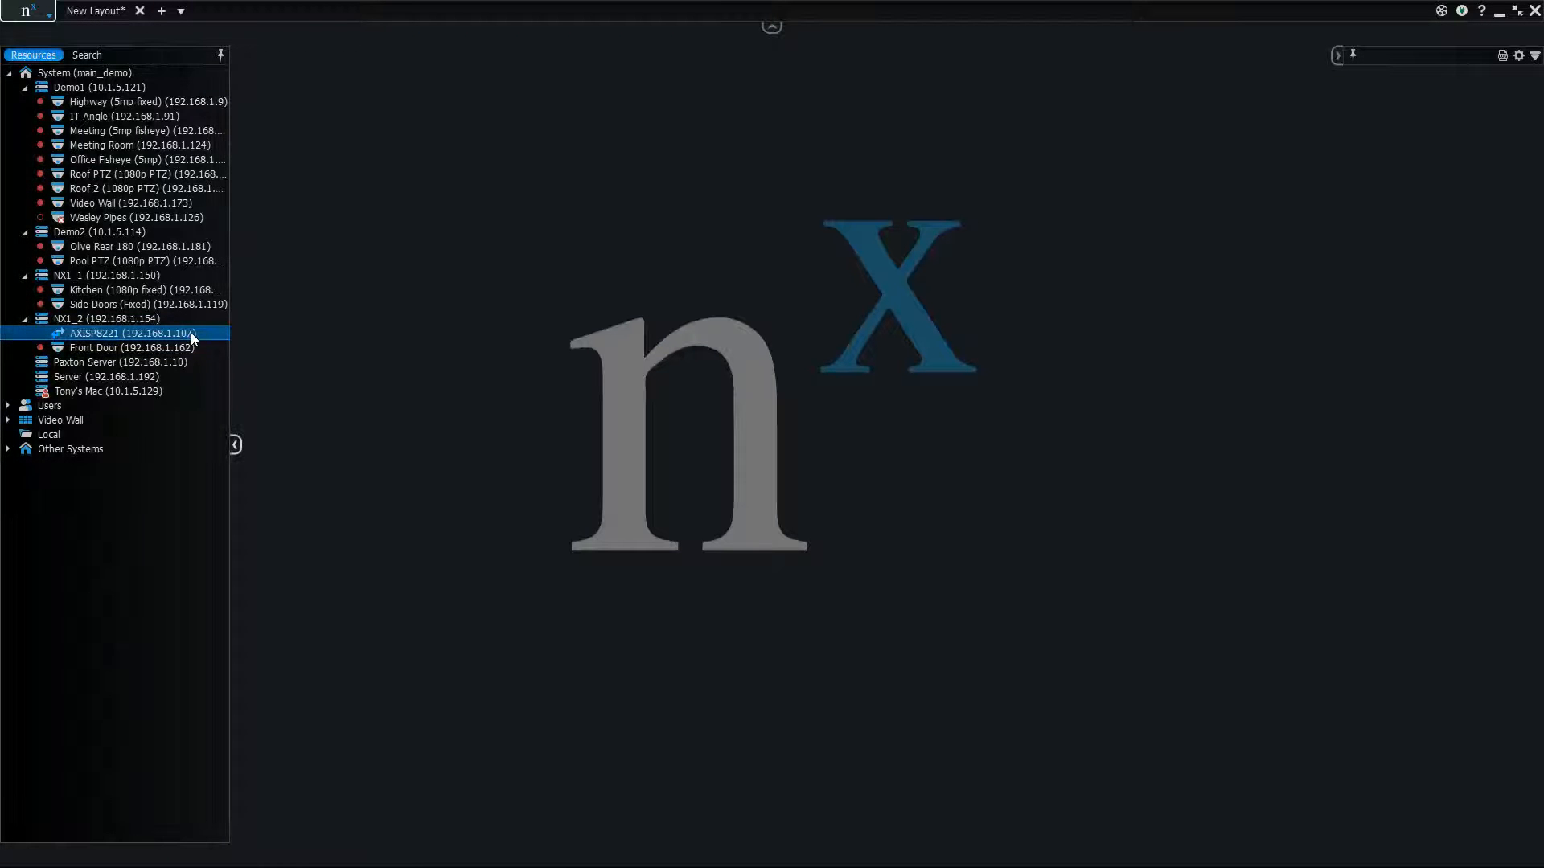
left_click(284, 327)
mouse_move(225, 340)
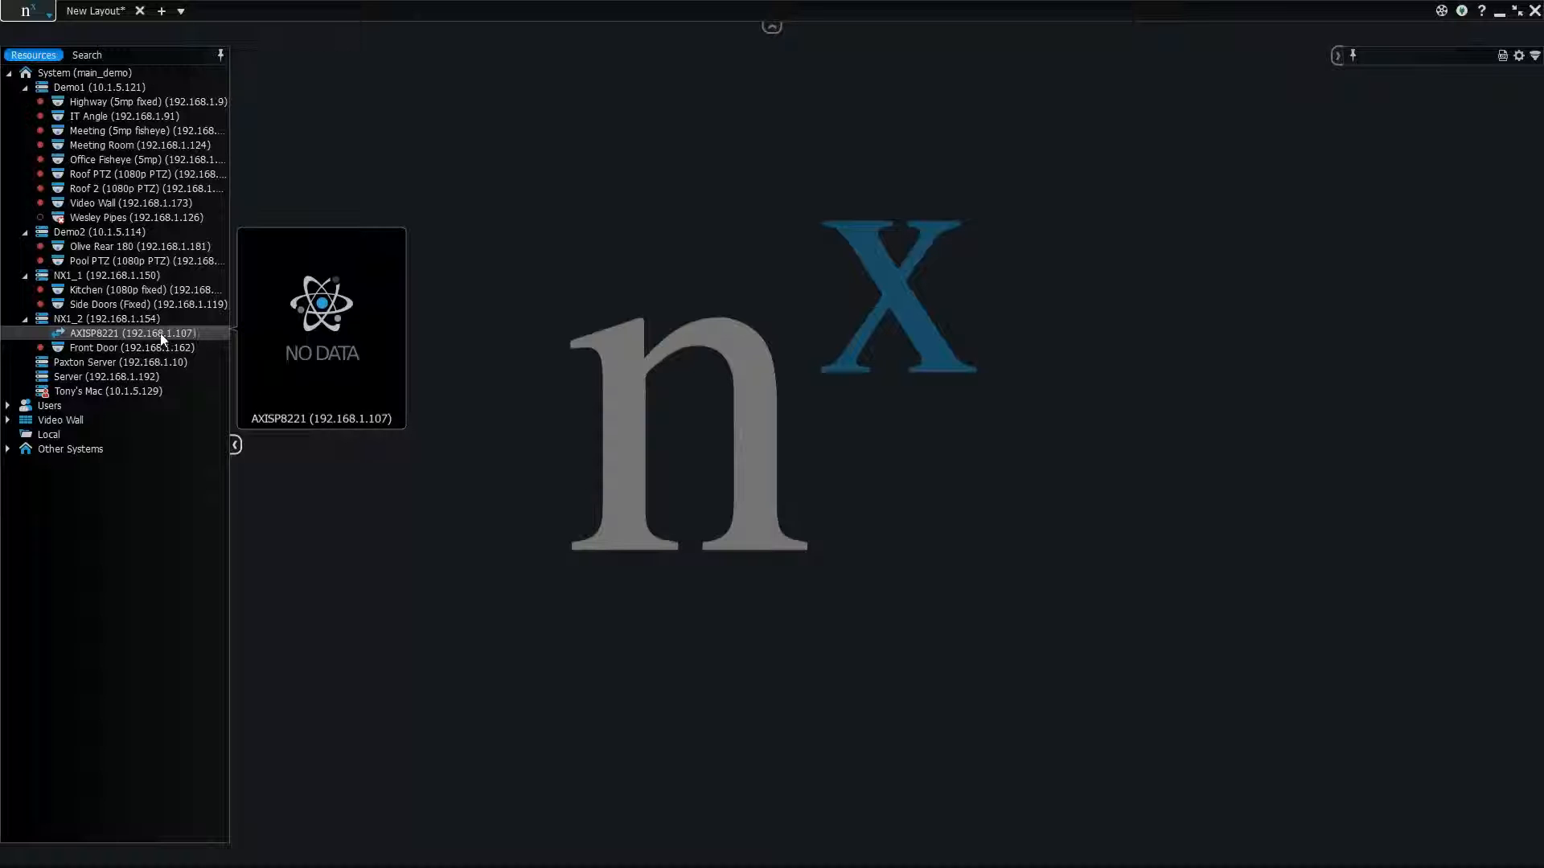
right_click(158, 334)
left_click(241, 310)
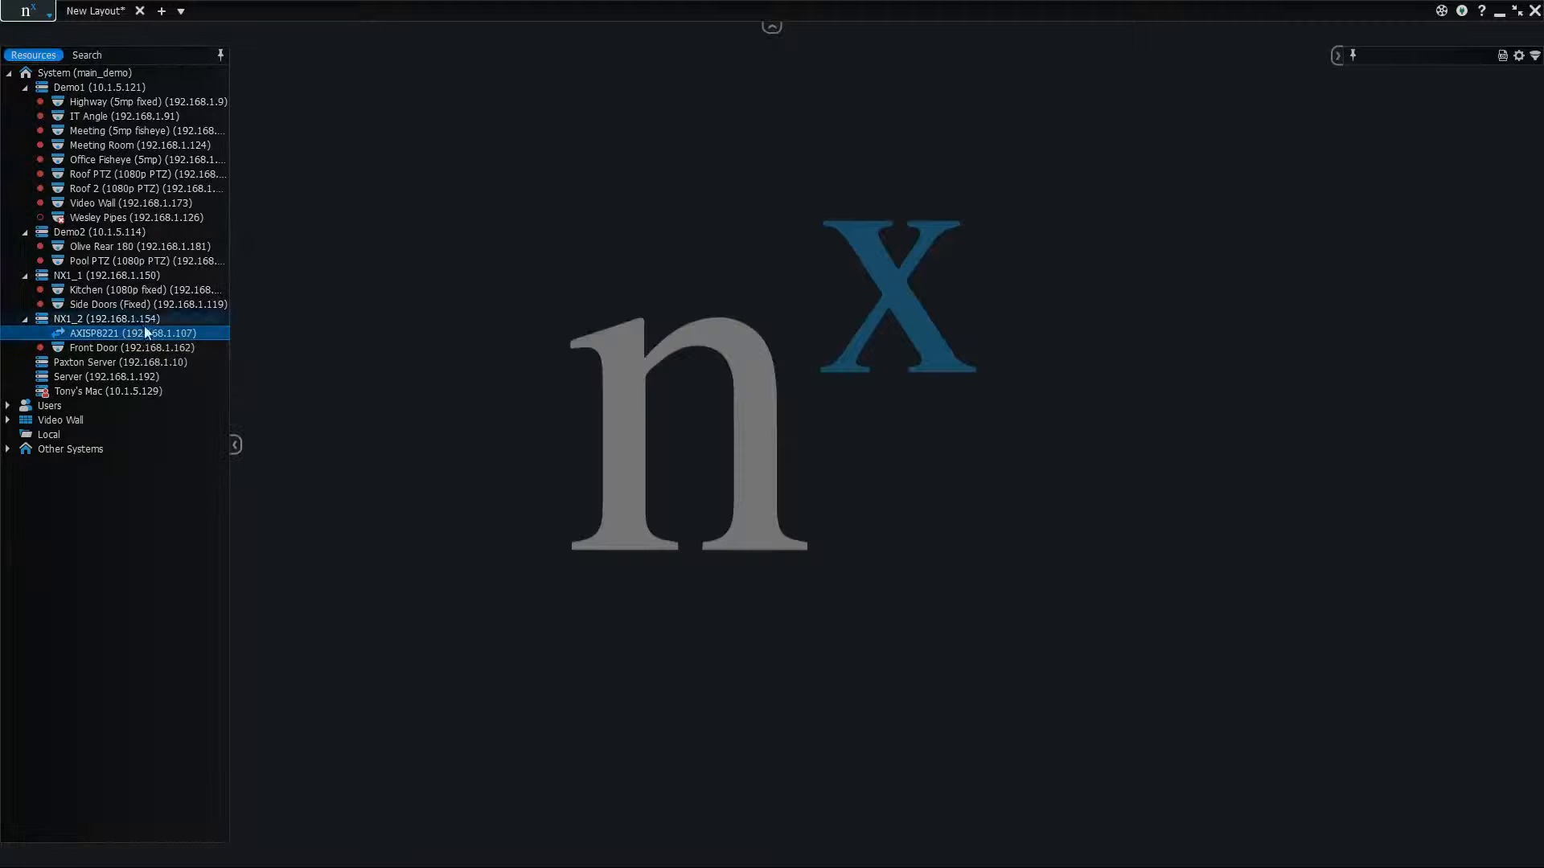
Place the AXISP8221 I/O module and the Video Wall camera side by side on the layout, with the camera on the left
mouse_move(117, 336)
left_click_drag(118, 336, 509, 385)
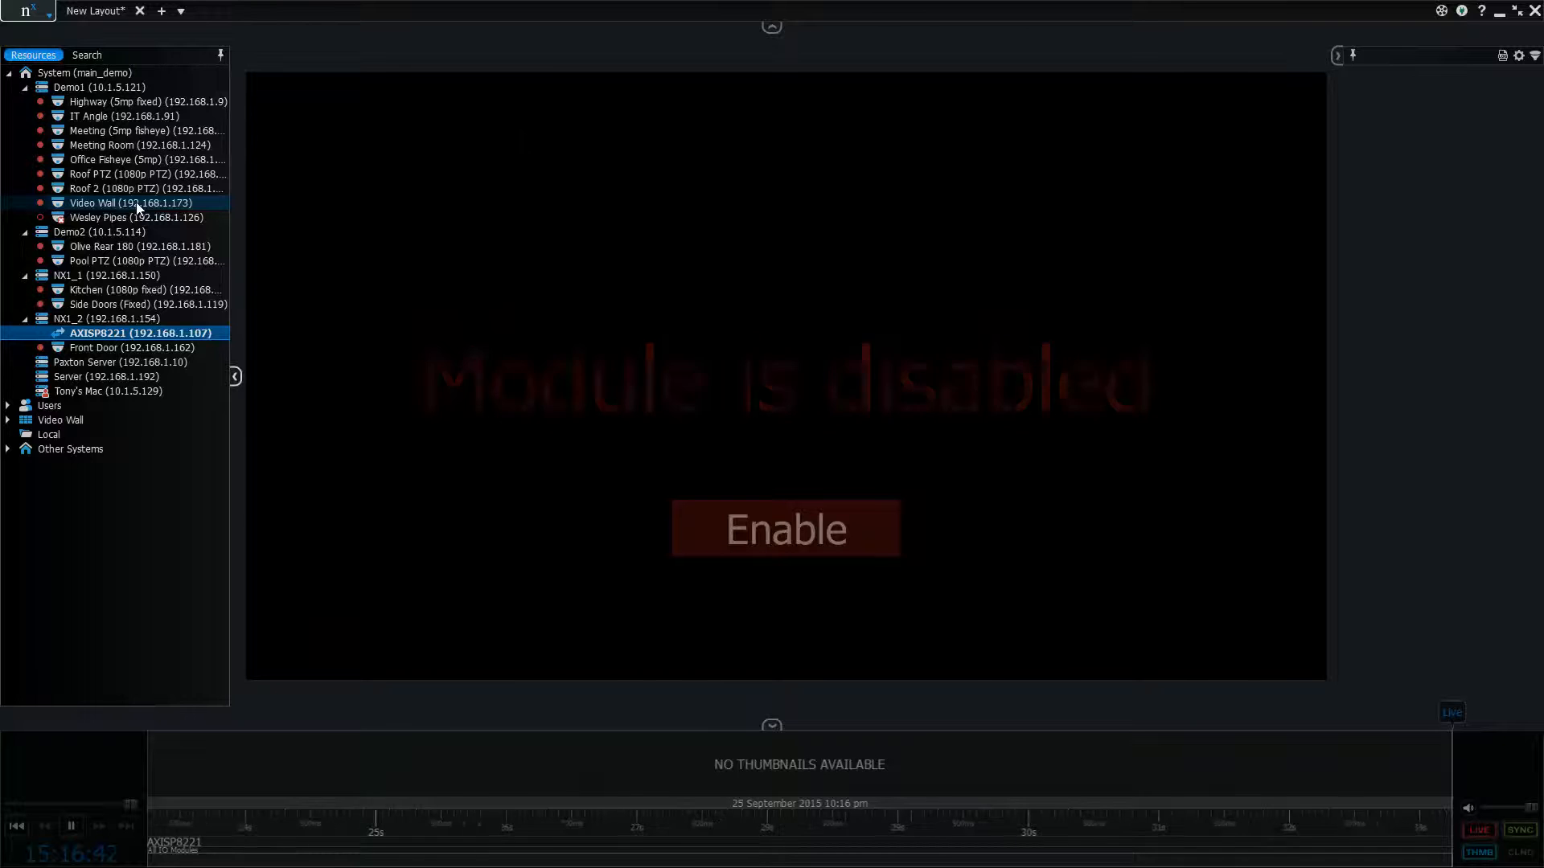
mouse_move(160, 216)
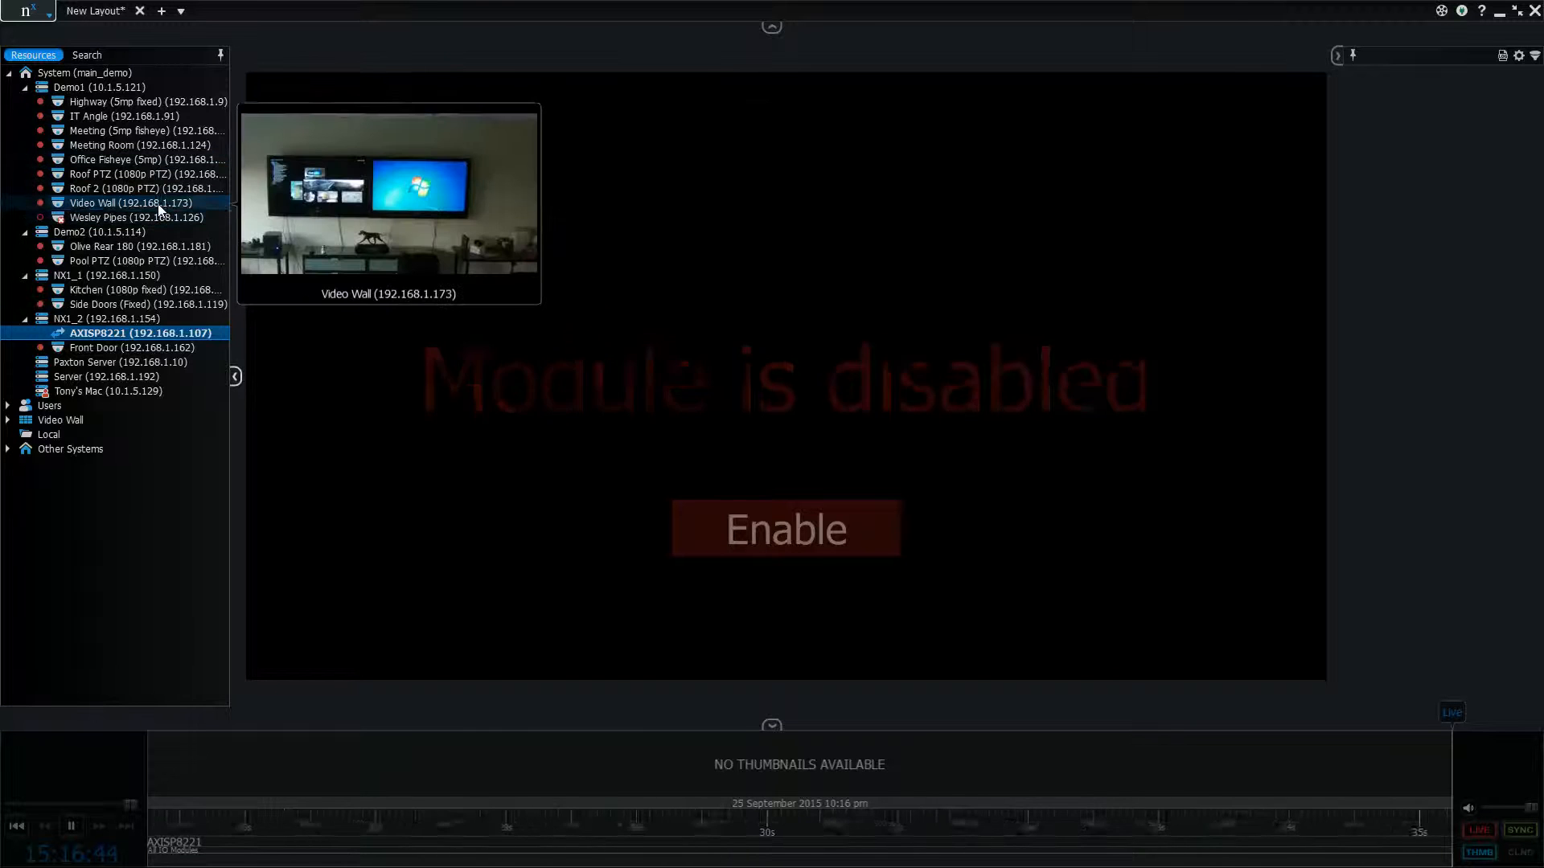
left_click_drag(152, 203, 562, 50)
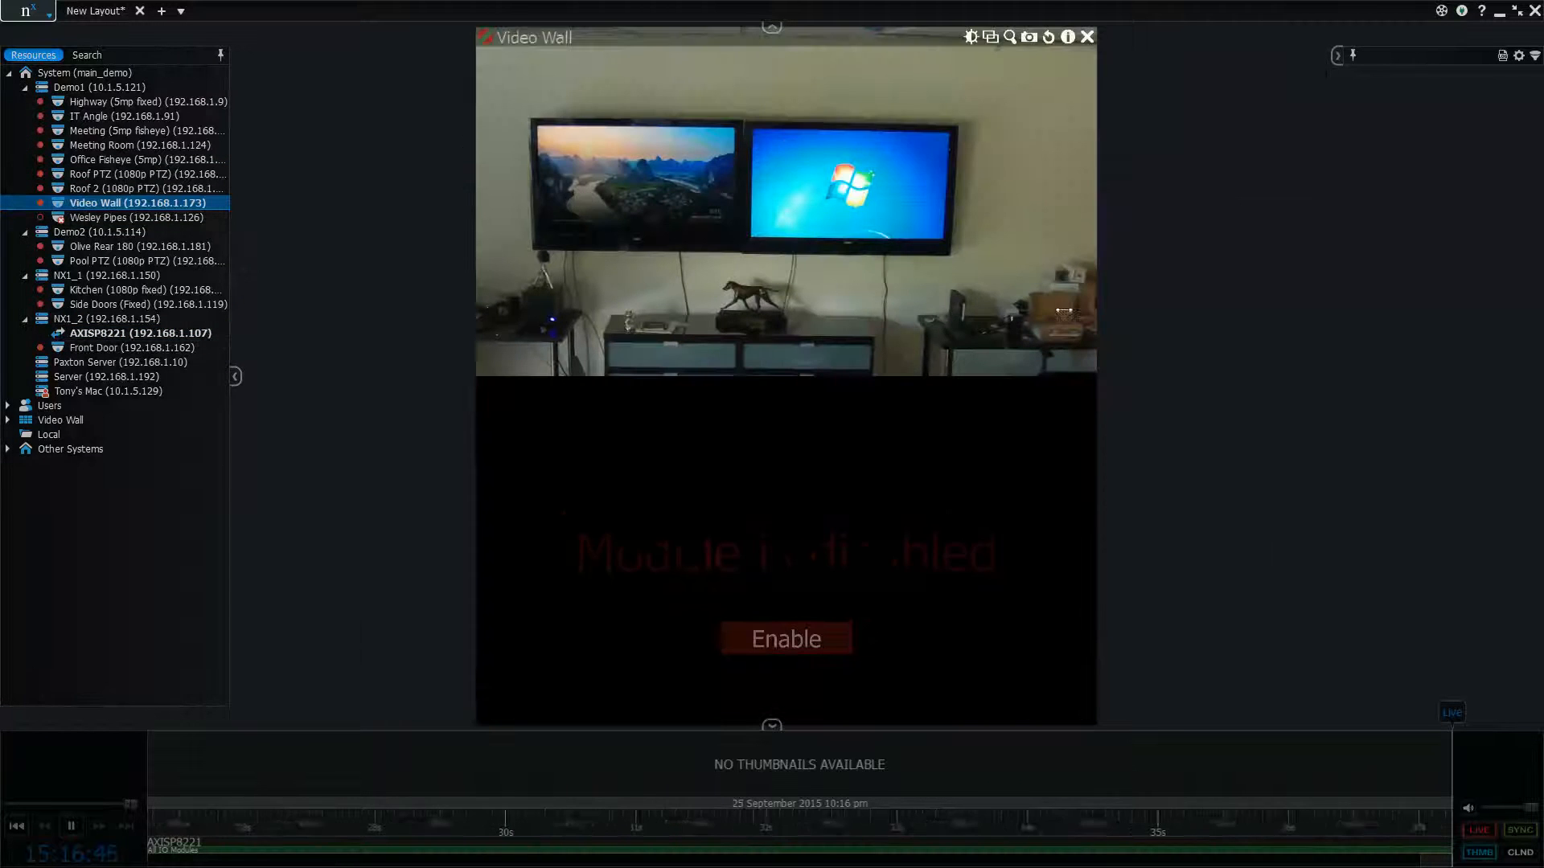
left_click_drag(478, 137, 469, 579)
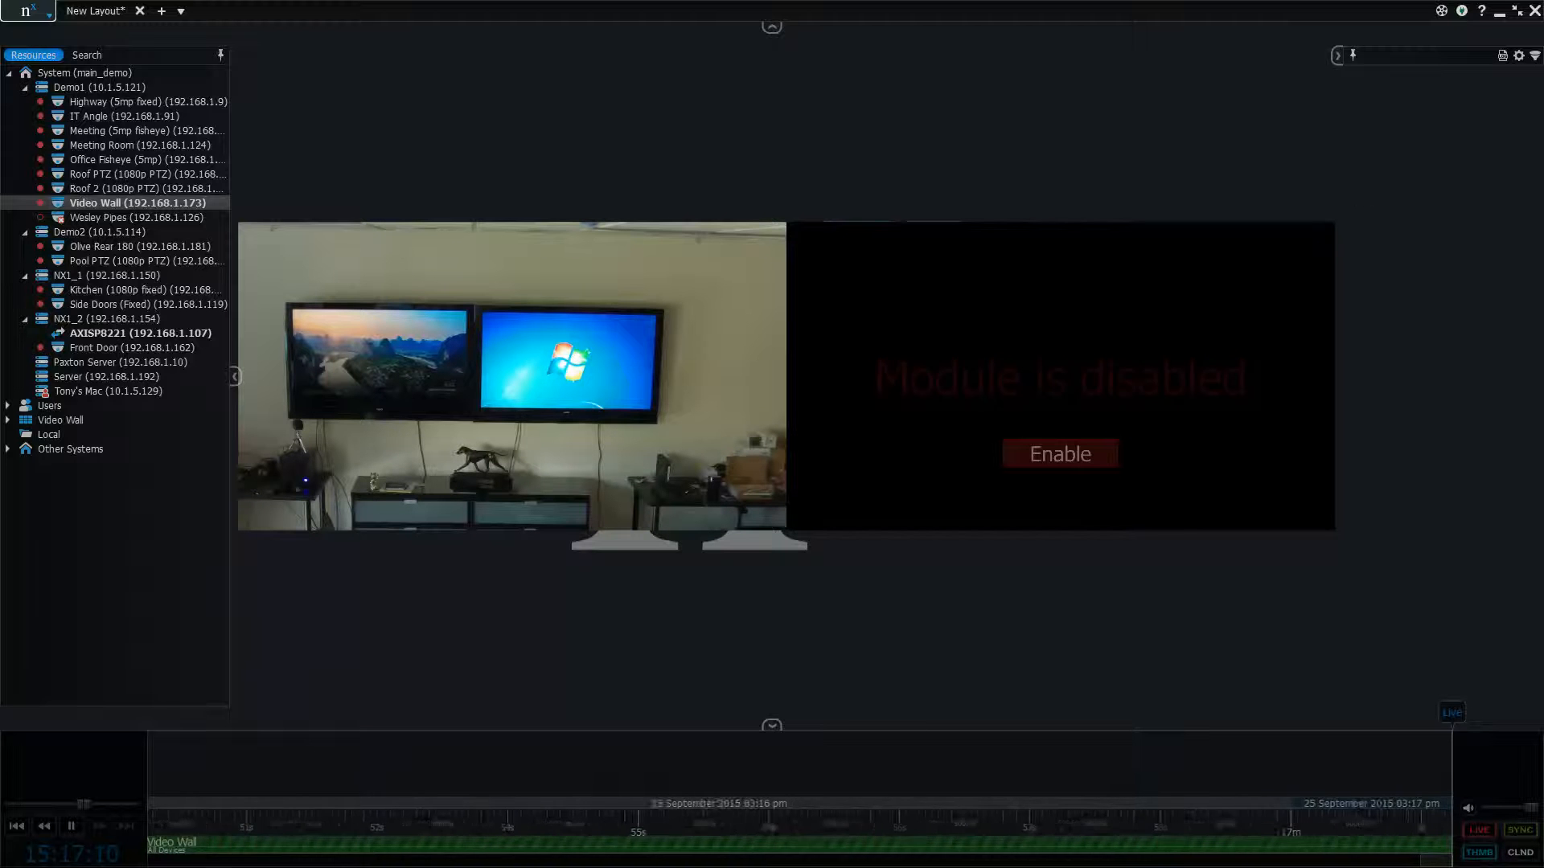
Enable license use for the AXISP8221 module in its I/O module settings and apply the change
right_click(1043, 389)
left_click(1077, 562)
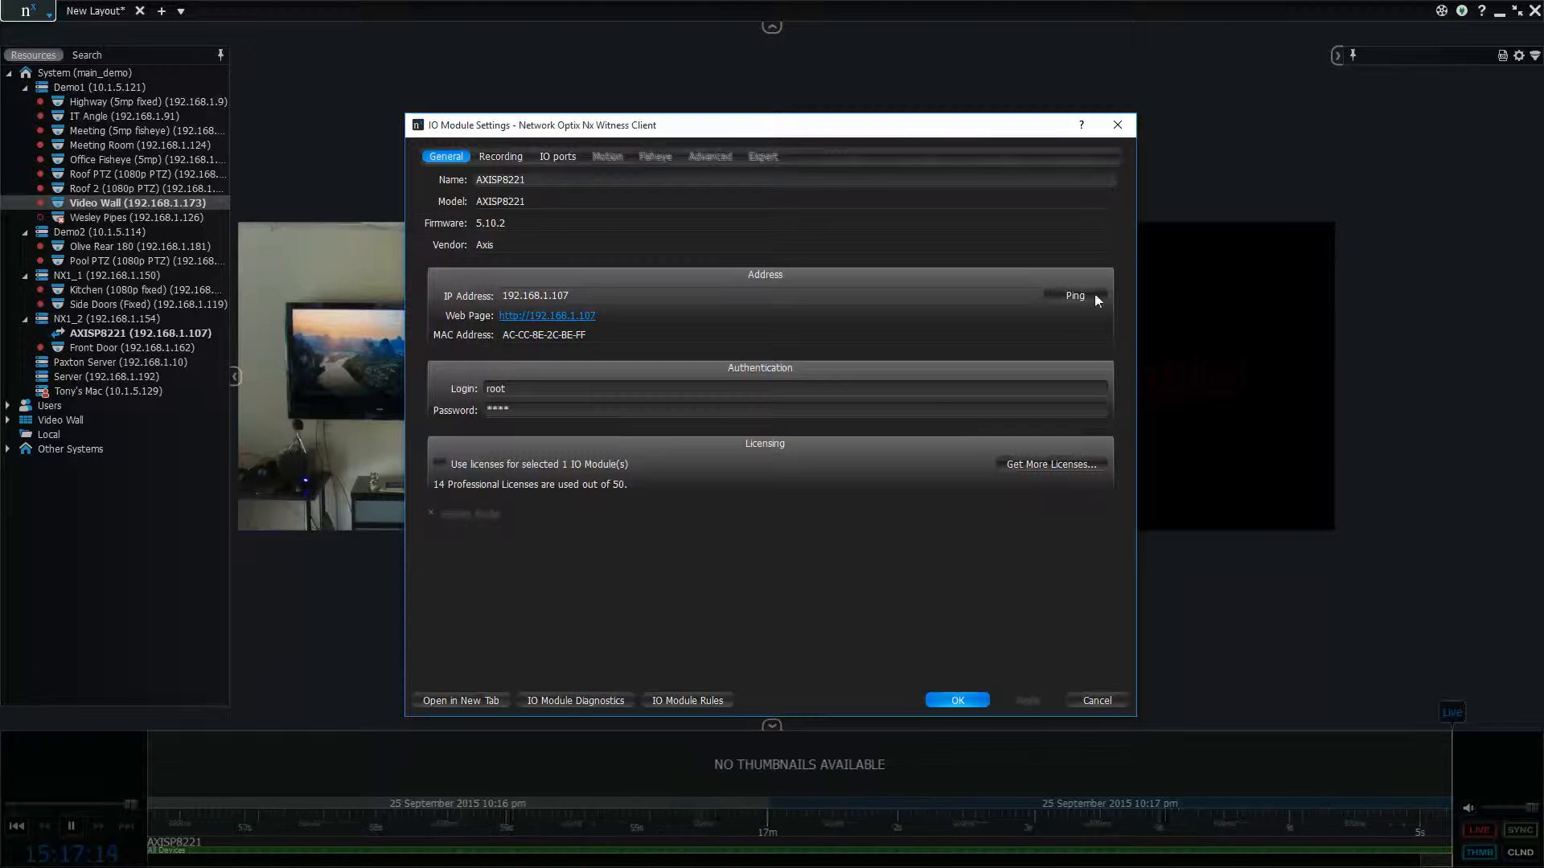
left_click_drag(987, 122, 768, 92)
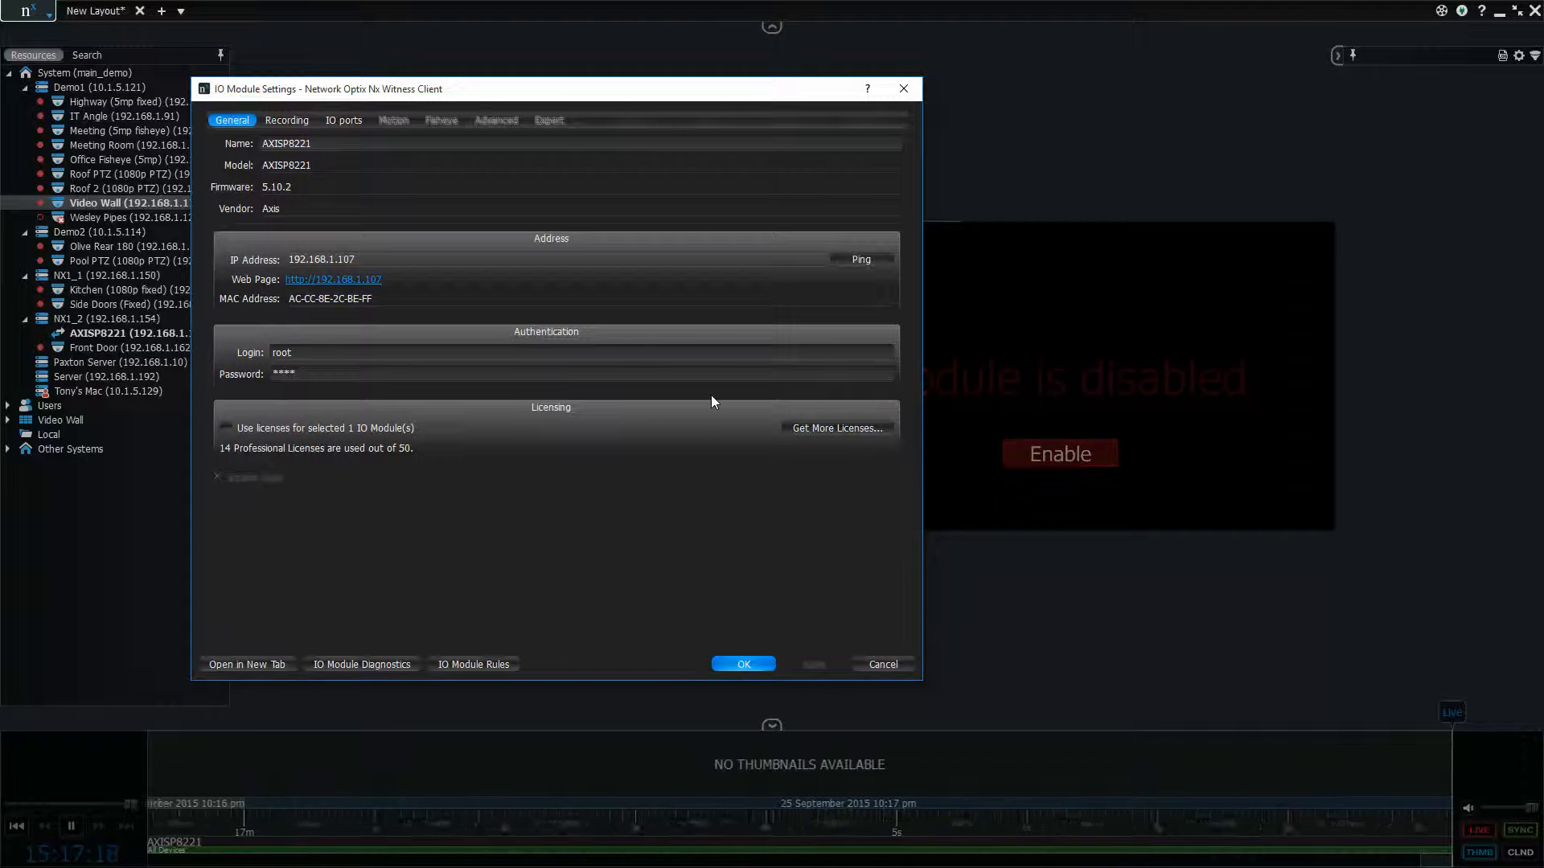
left_click_drag(569, 97, 719, 73)
left_click(376, 402)
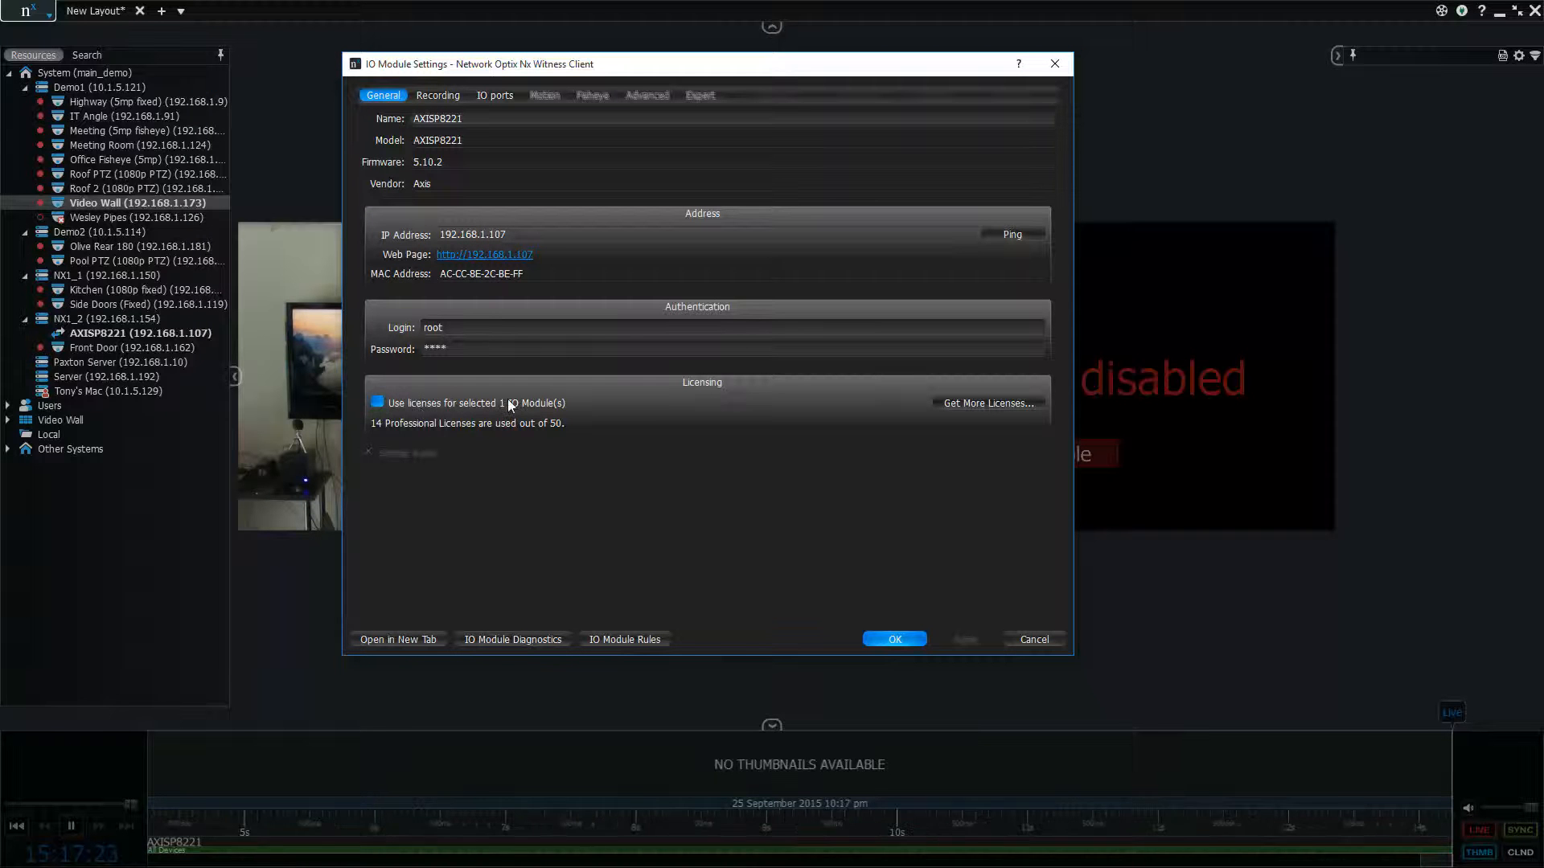
left_click(399, 406)
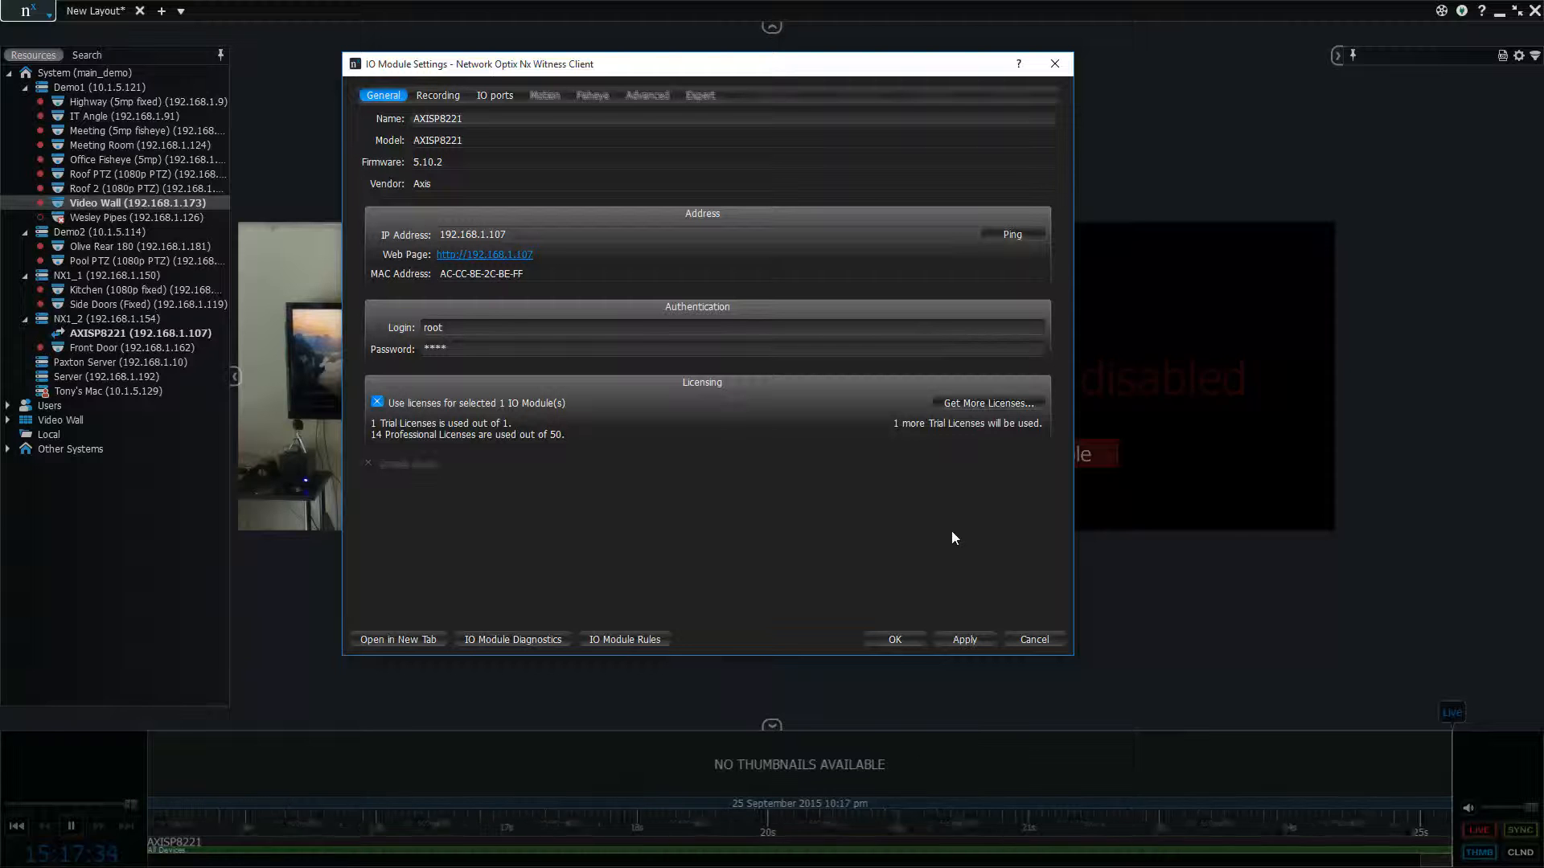
left_click(967, 639)
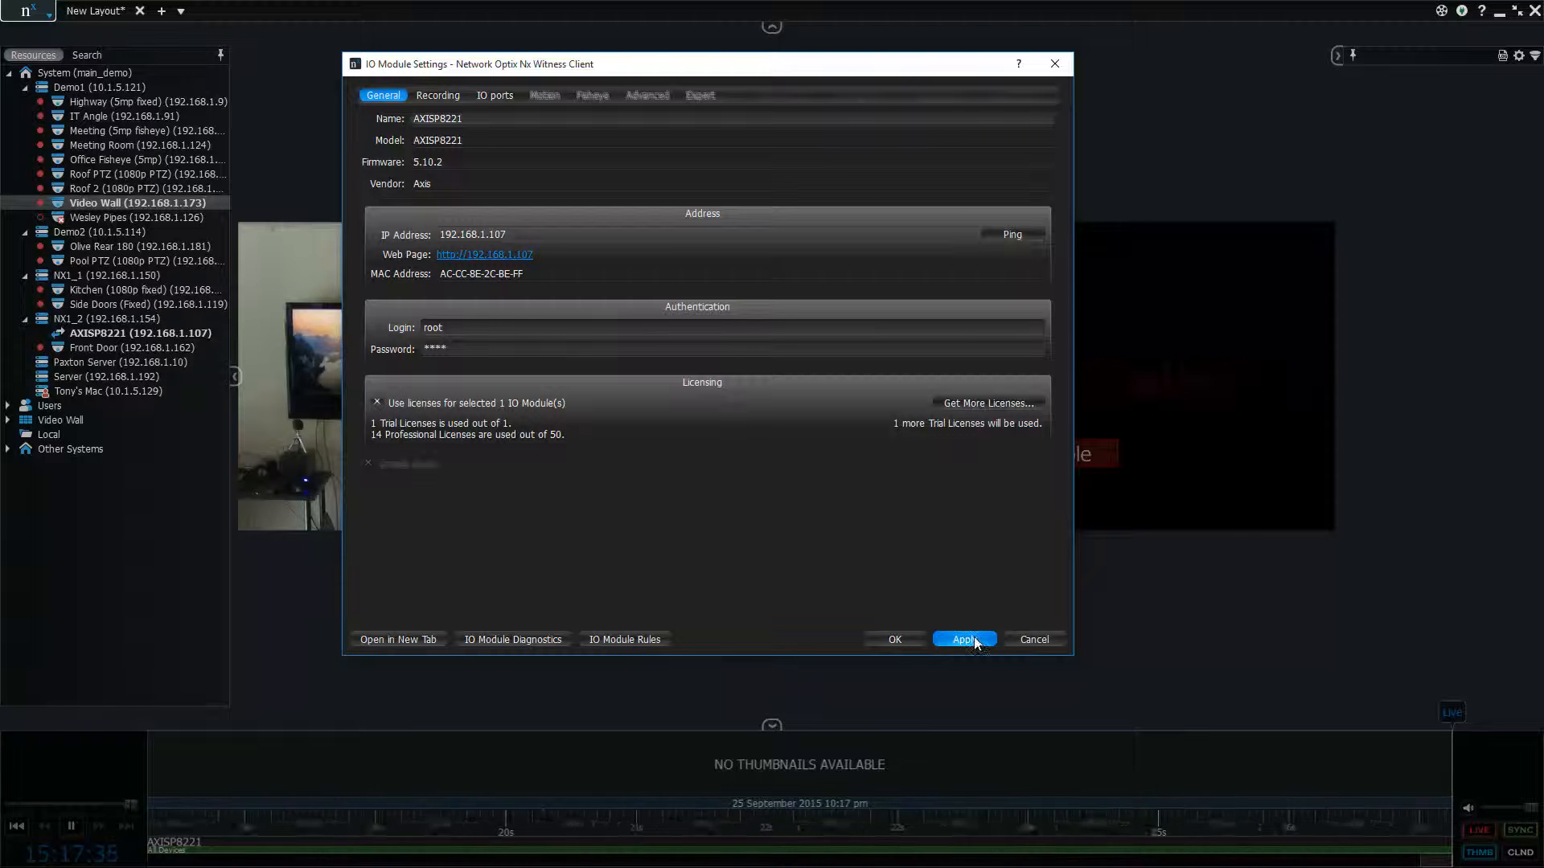
Set the module's recording schedule to Record Always for every hour from Monday to Sunday and apply it
left_click(438, 95)
left_click_drag(536, 70, 680, 90)
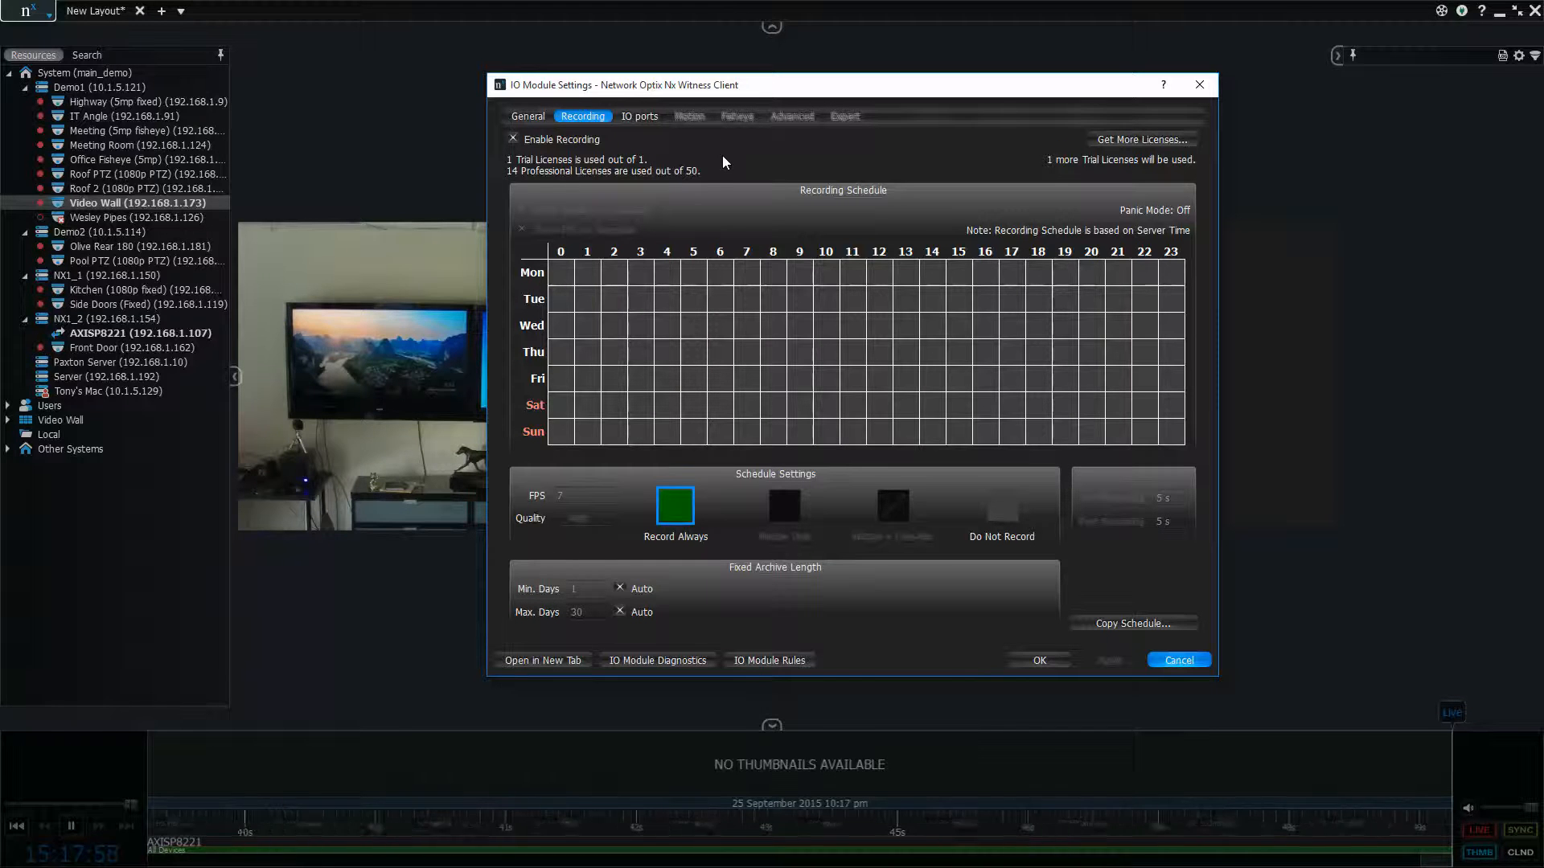
left_click_drag(556, 265, 1259, 452)
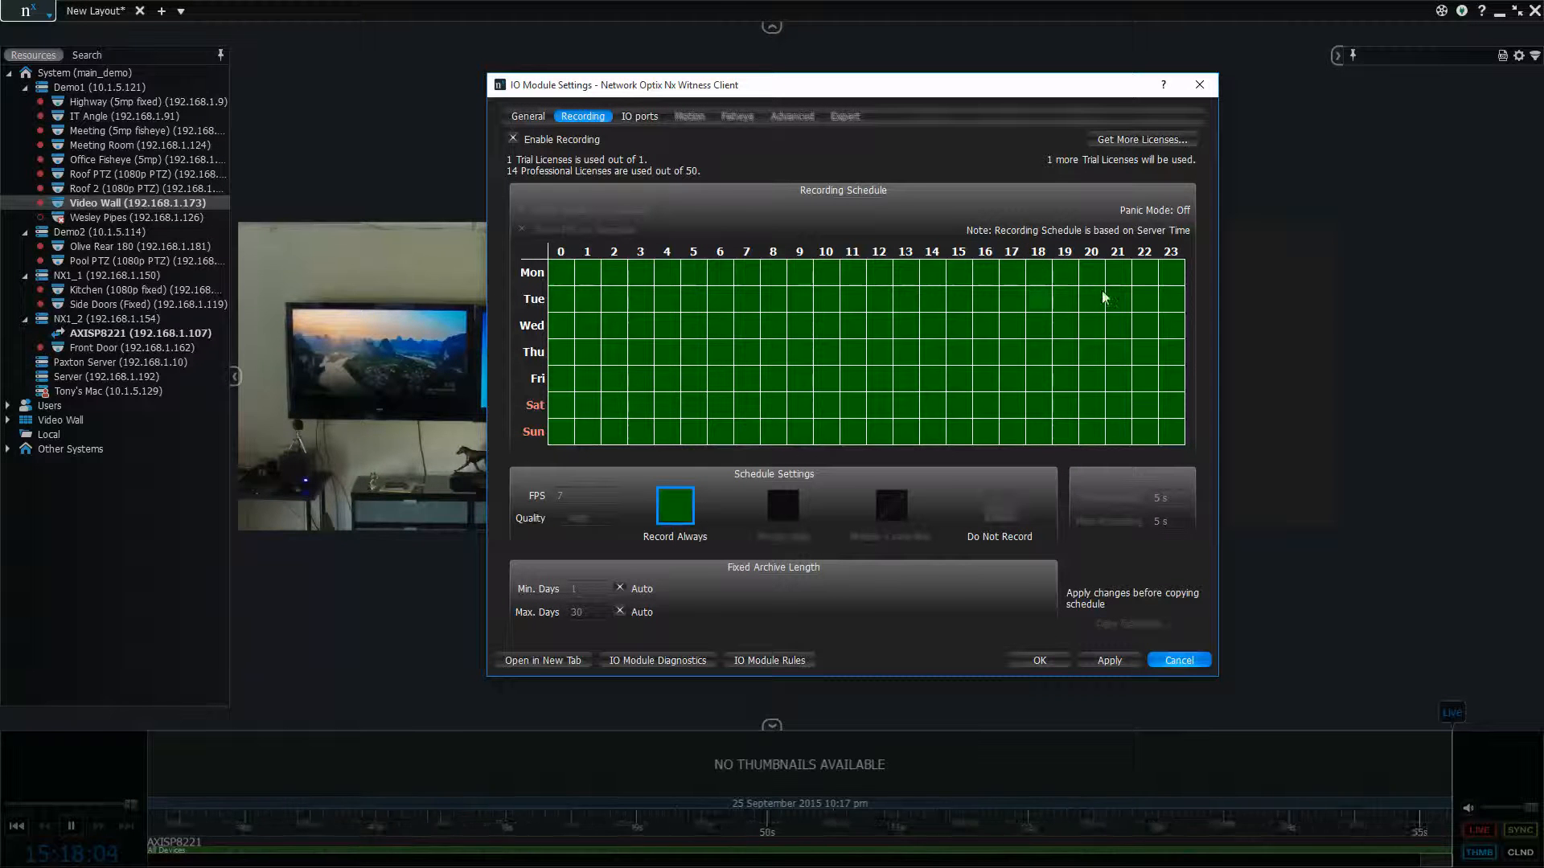
left_click(1106, 660)
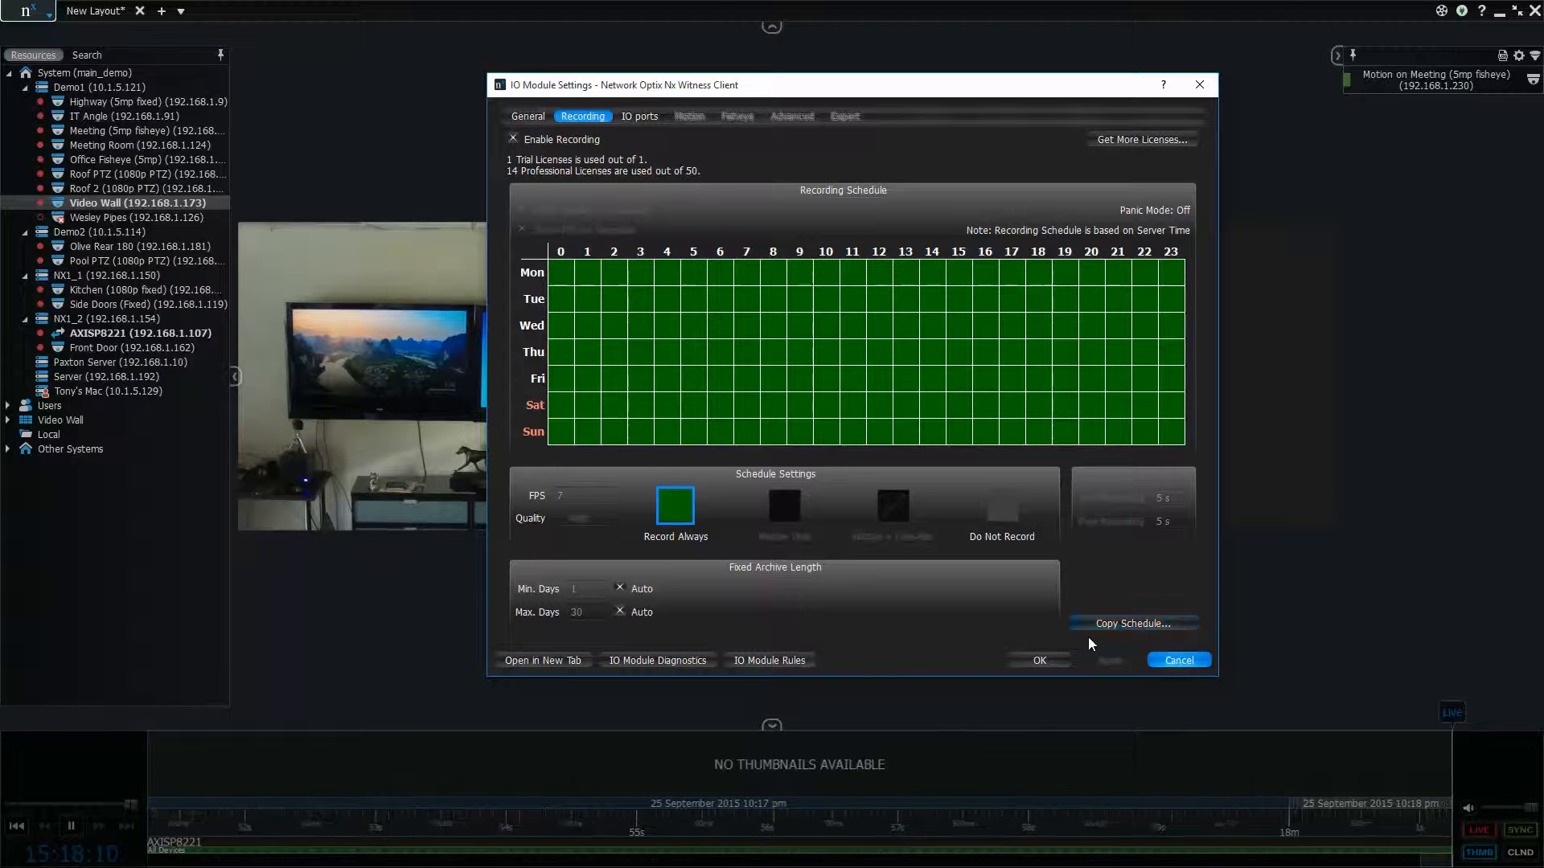
Examine the module's I/O port list, including the type and default state options of A1 and the editable names of inputs A1 to A4
left_click(640, 116)
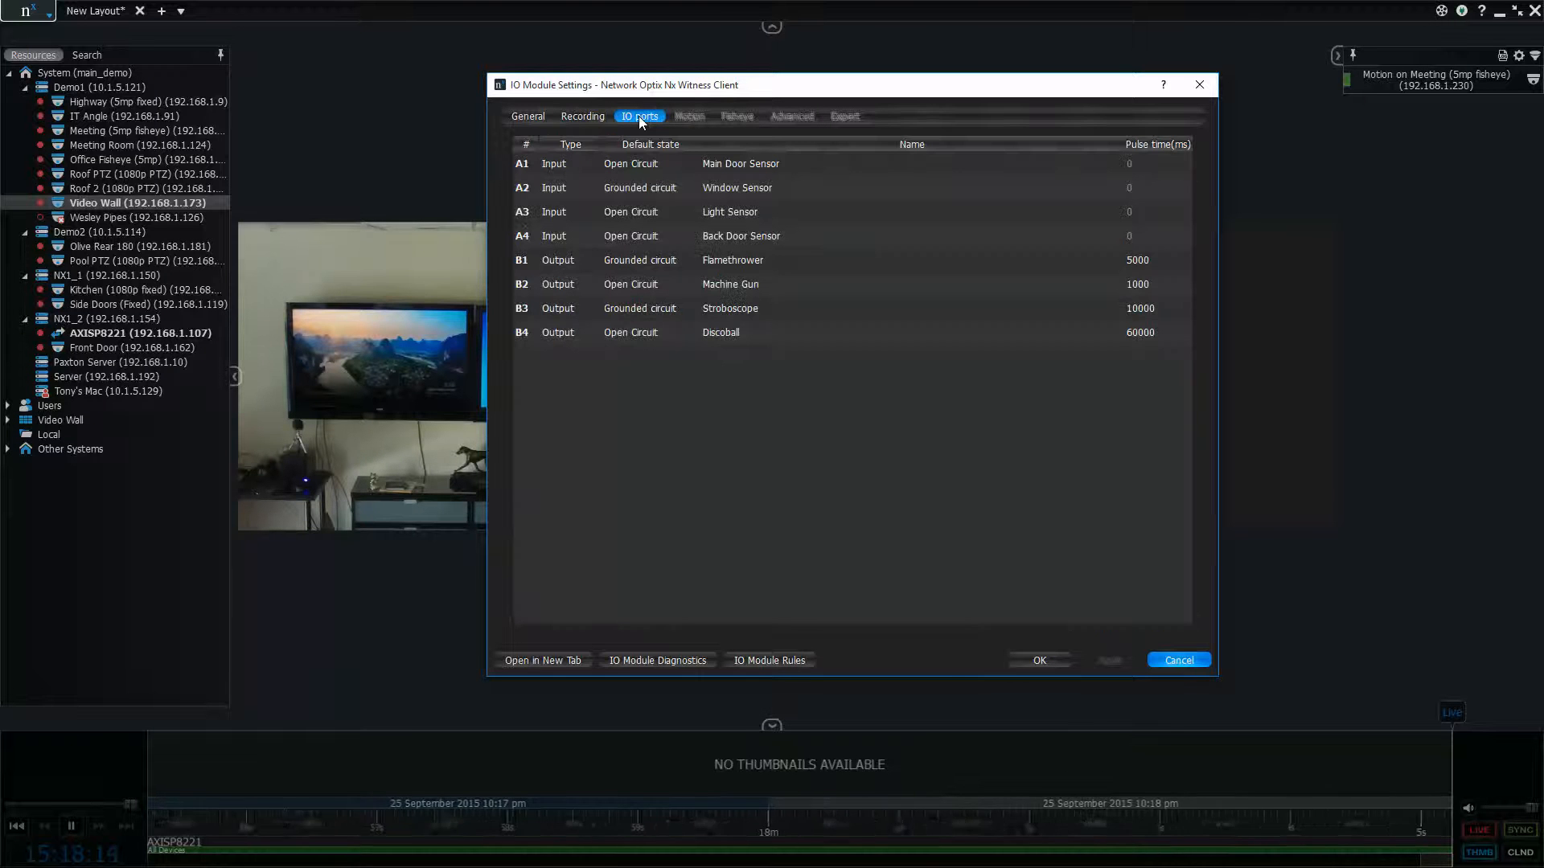
double_click(585, 166)
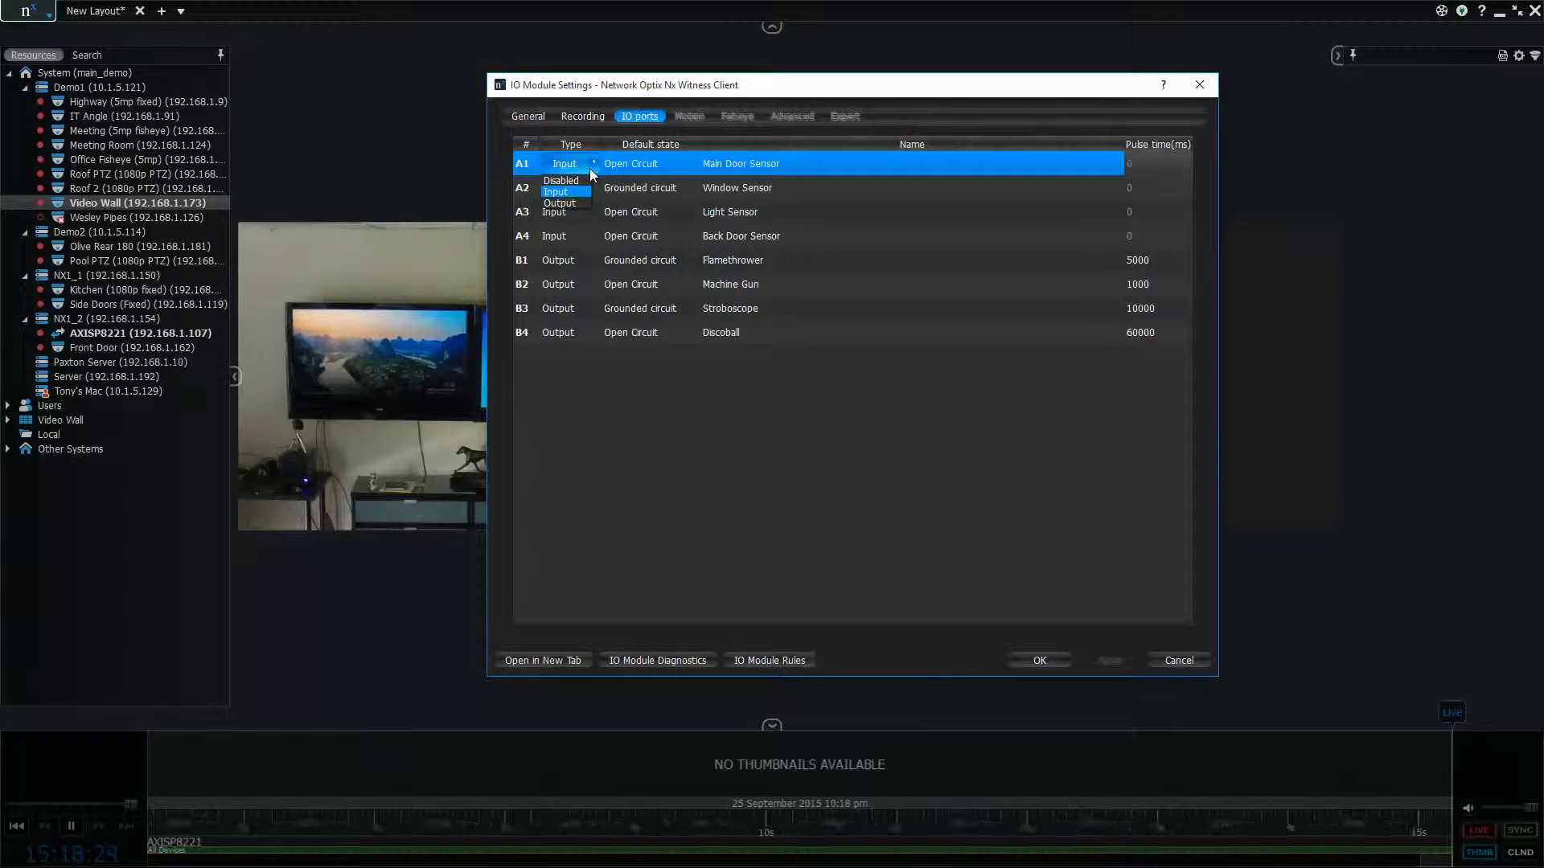
left_click(651, 154)
left_click(660, 161)
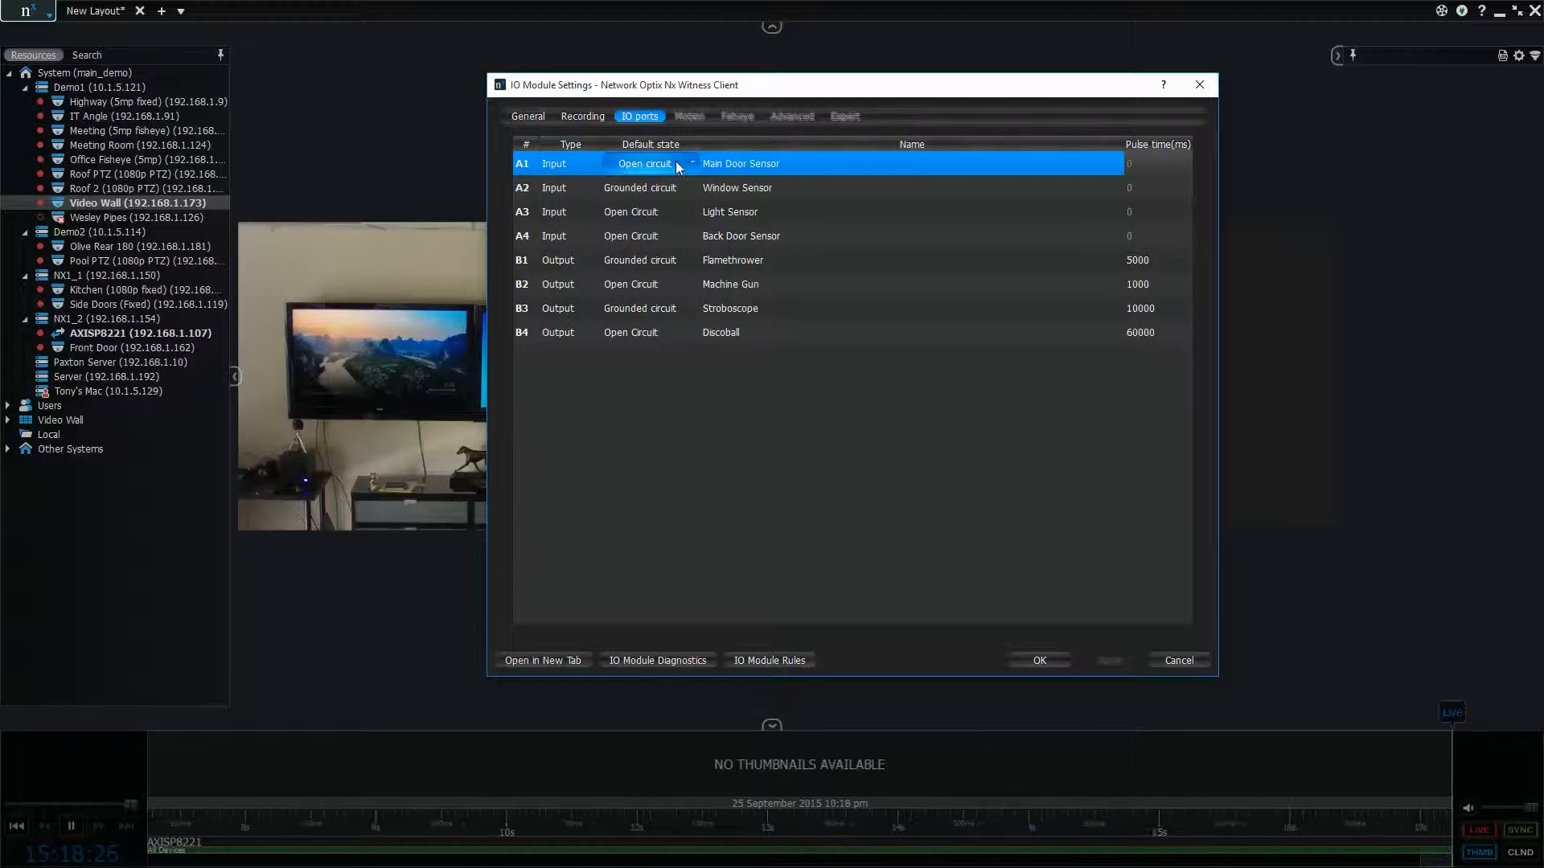
left_click(676, 164)
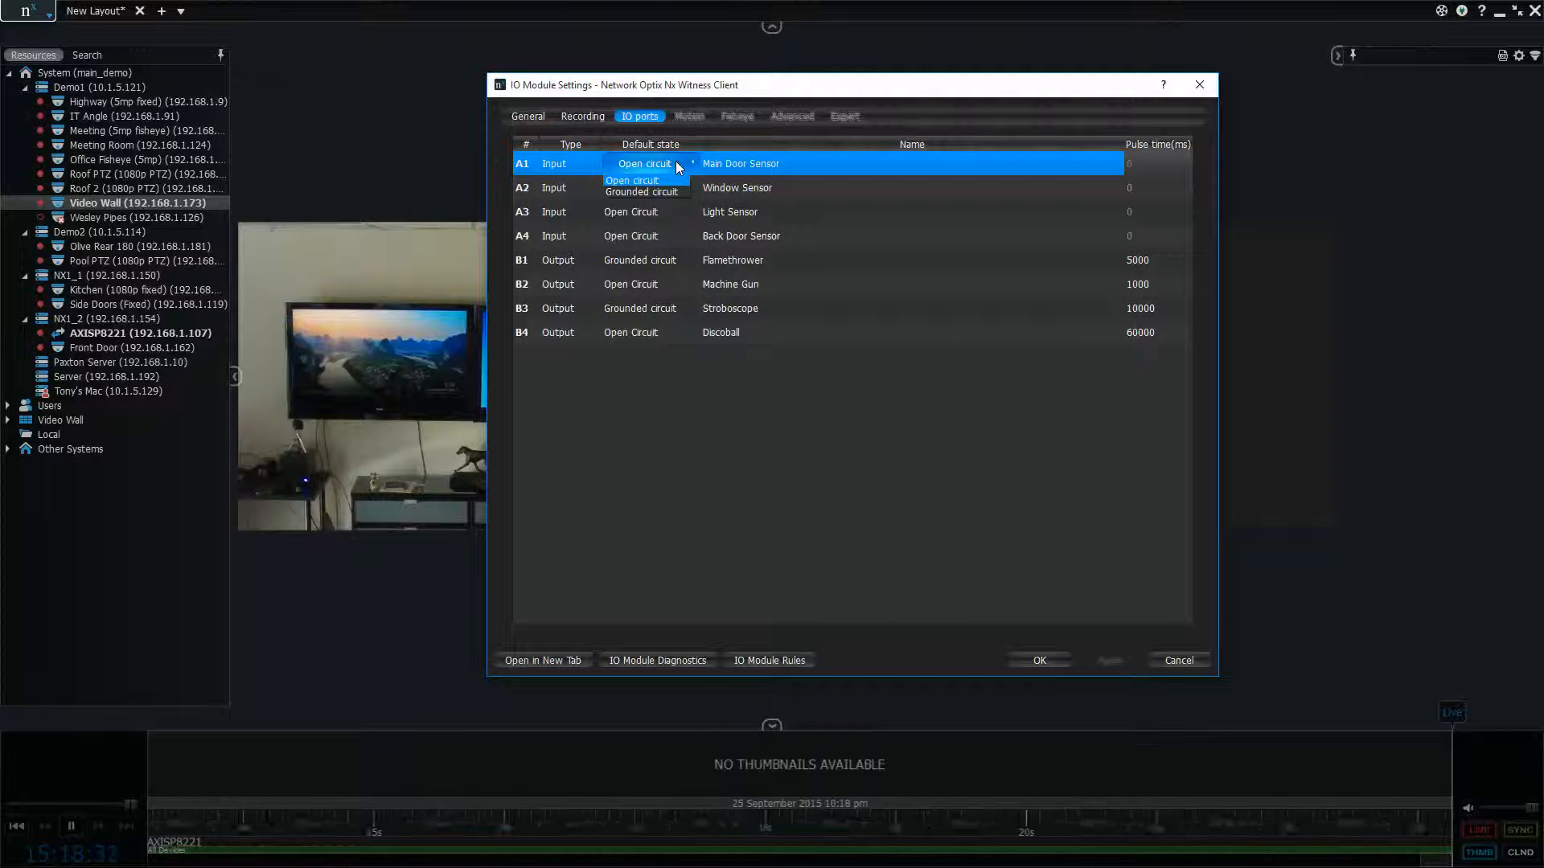
left_click(752, 166)
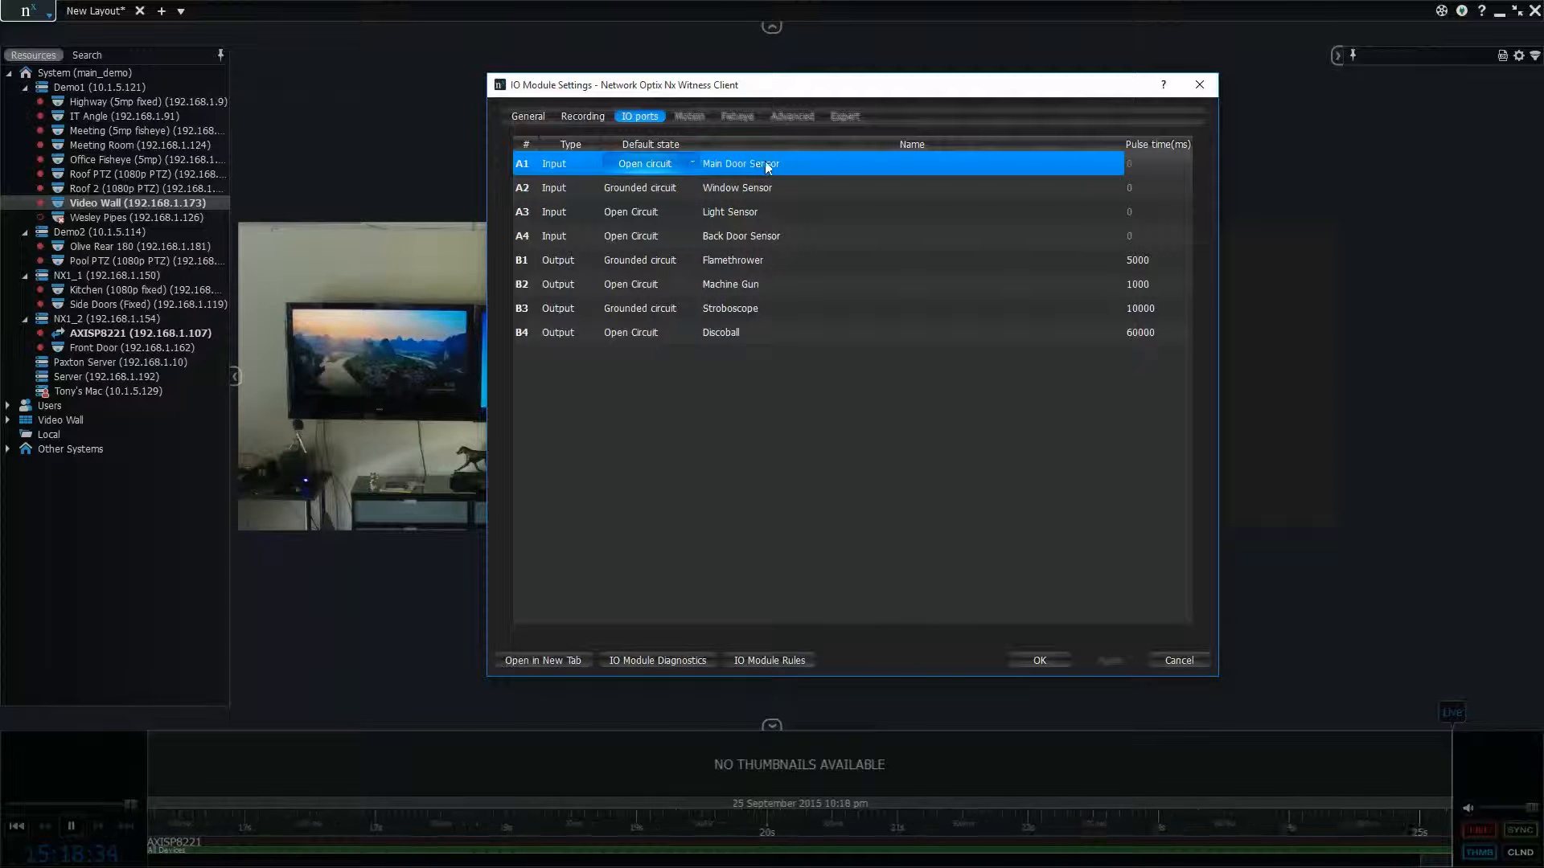
double_click(773, 163)
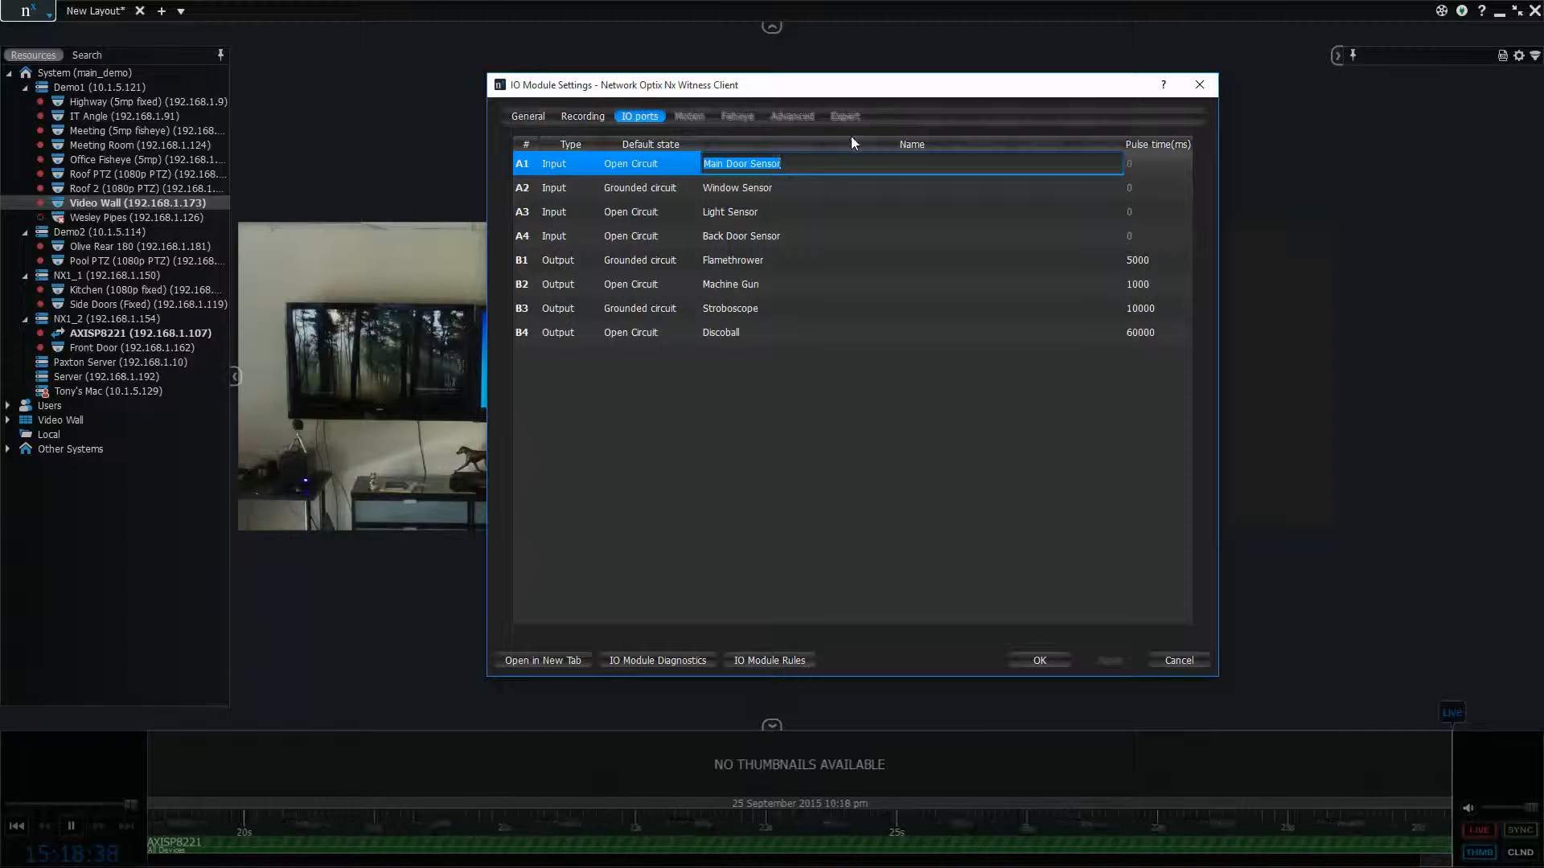
double_click(792, 187)
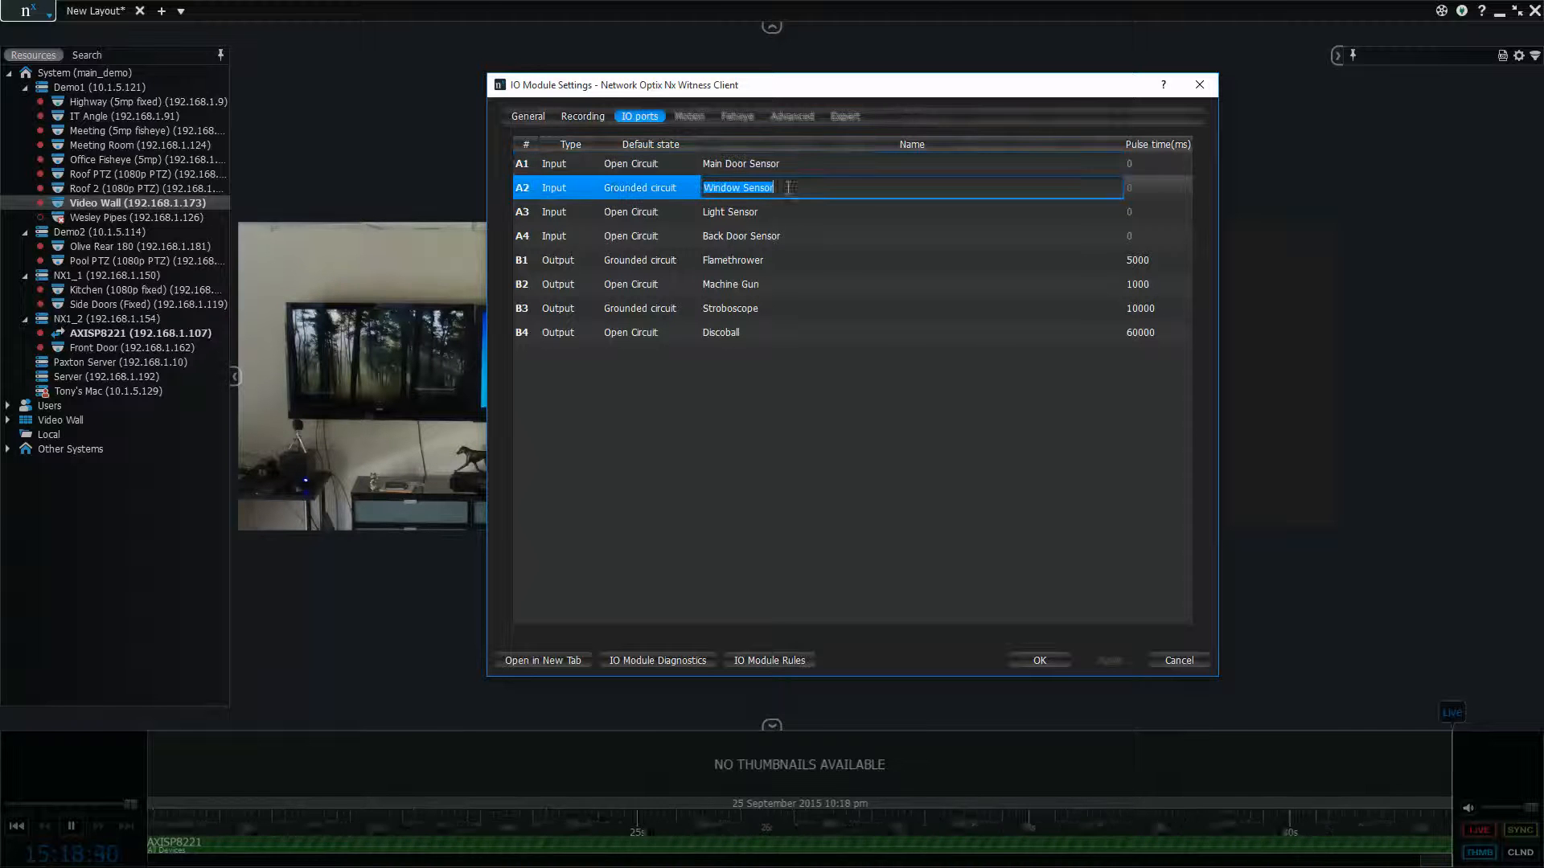
double_click(792, 211)
double_click(813, 235)
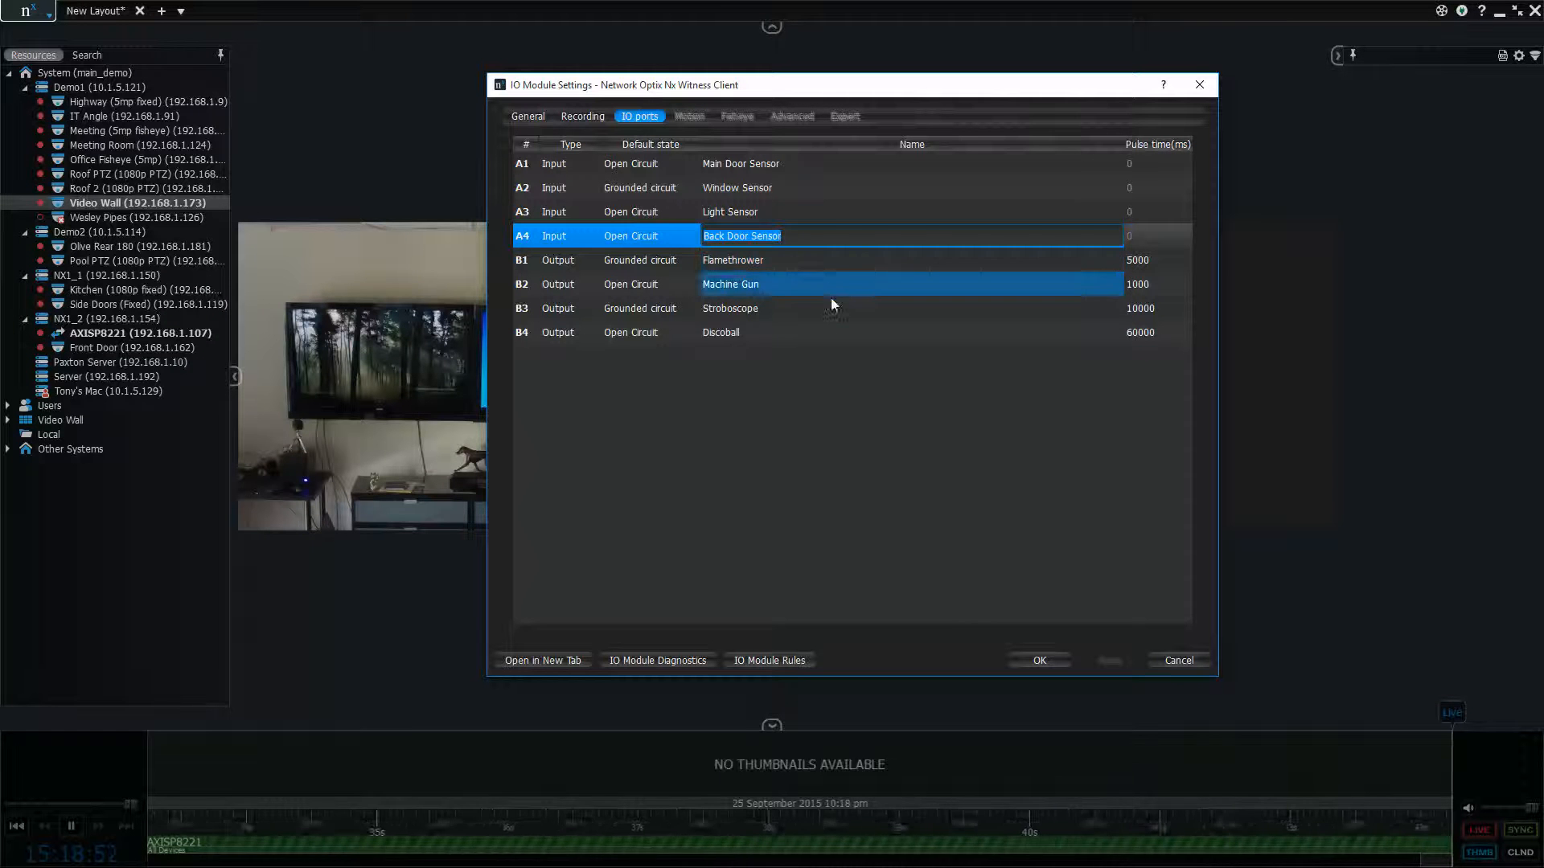
Rename output port B4 as Release The Lions and apply the change
double_click(828, 329)
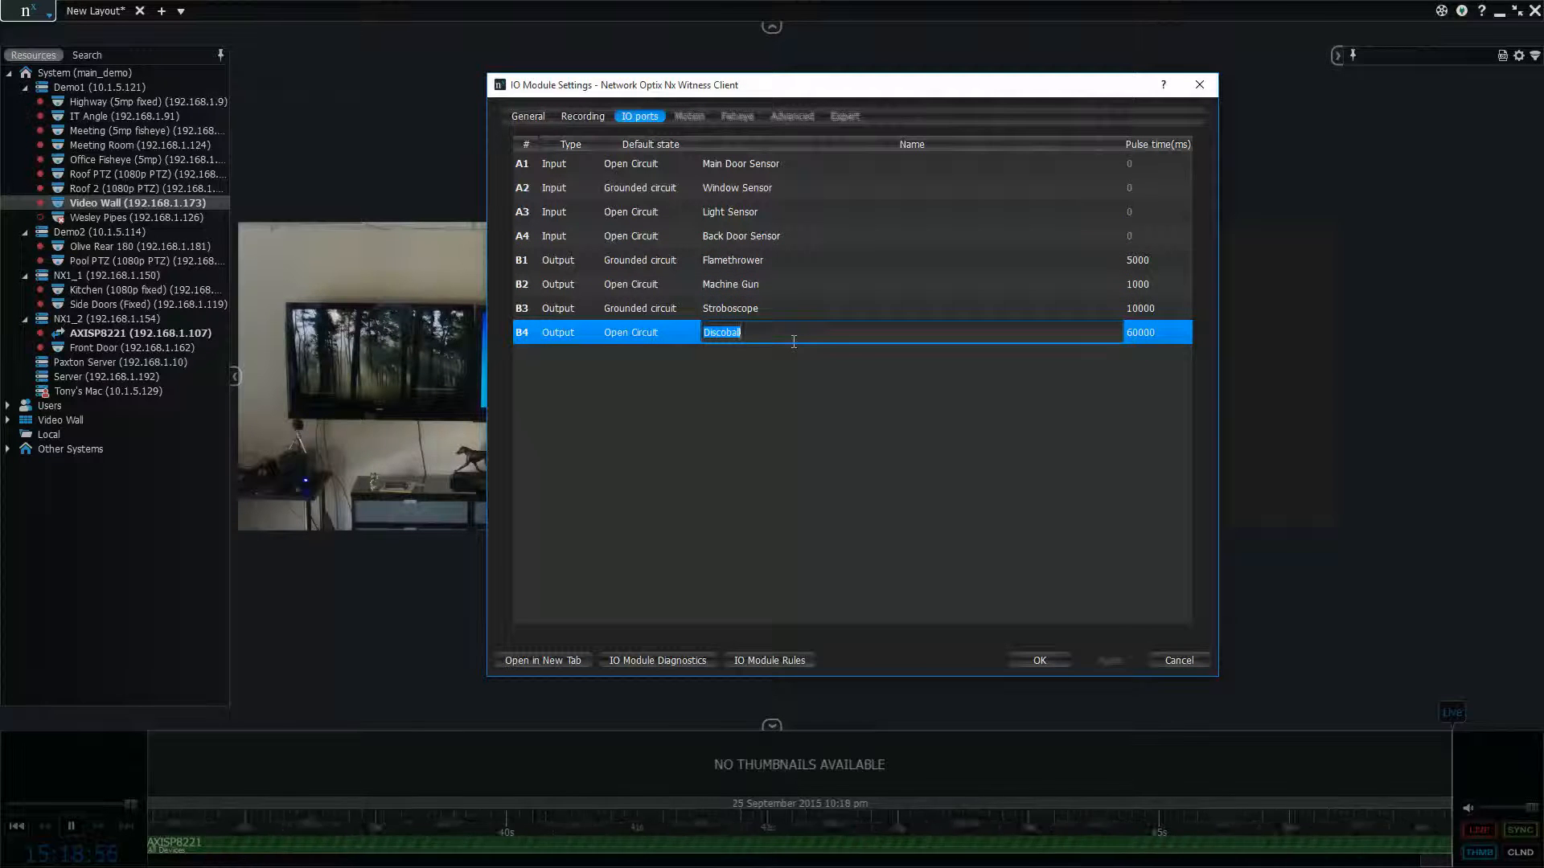
type("Release The Lions")
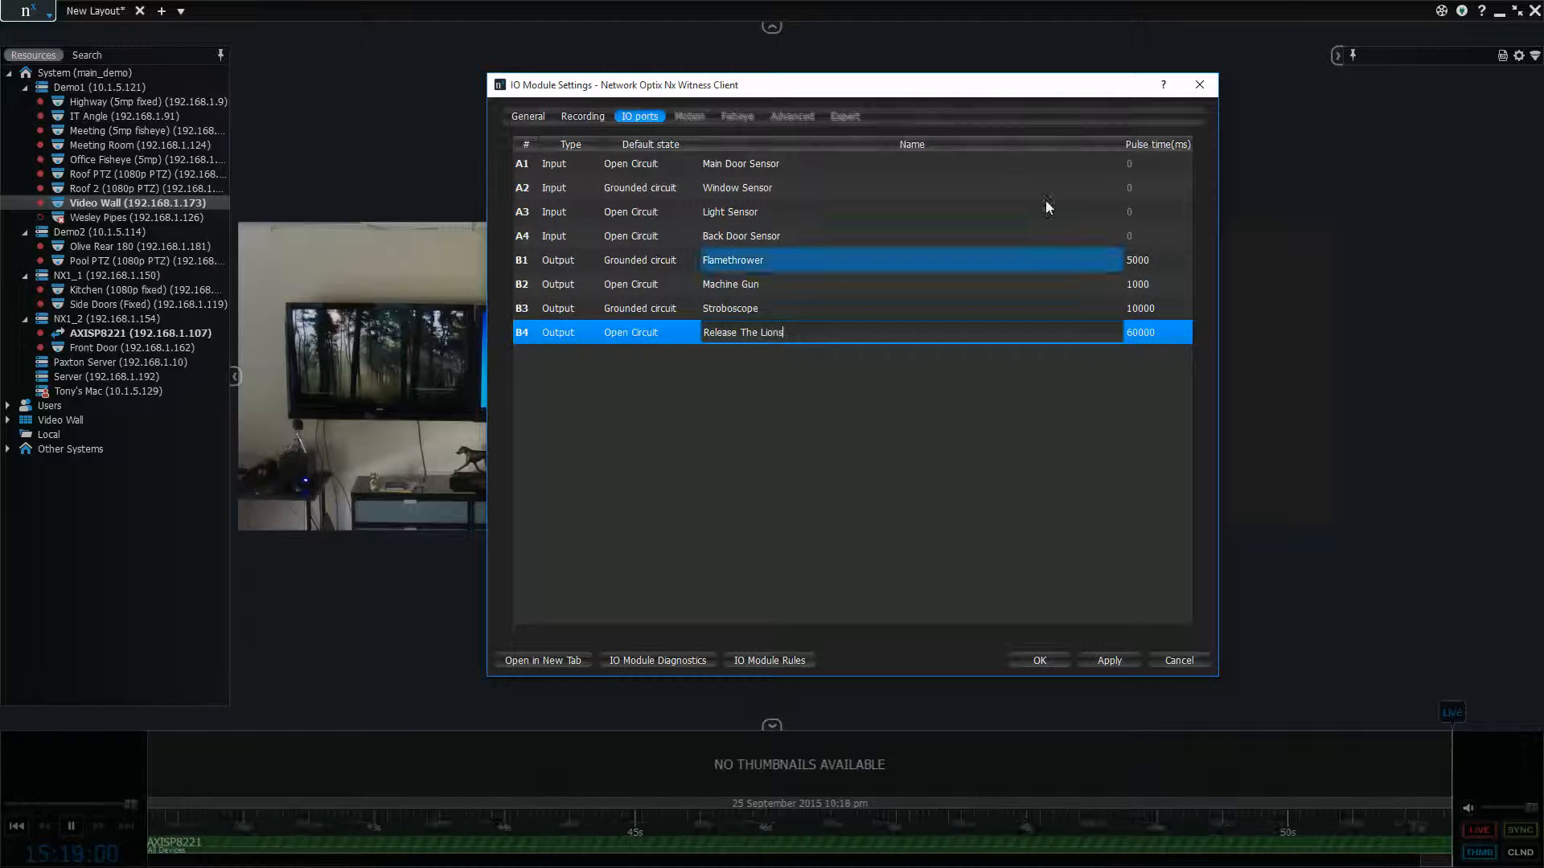
key("Return")
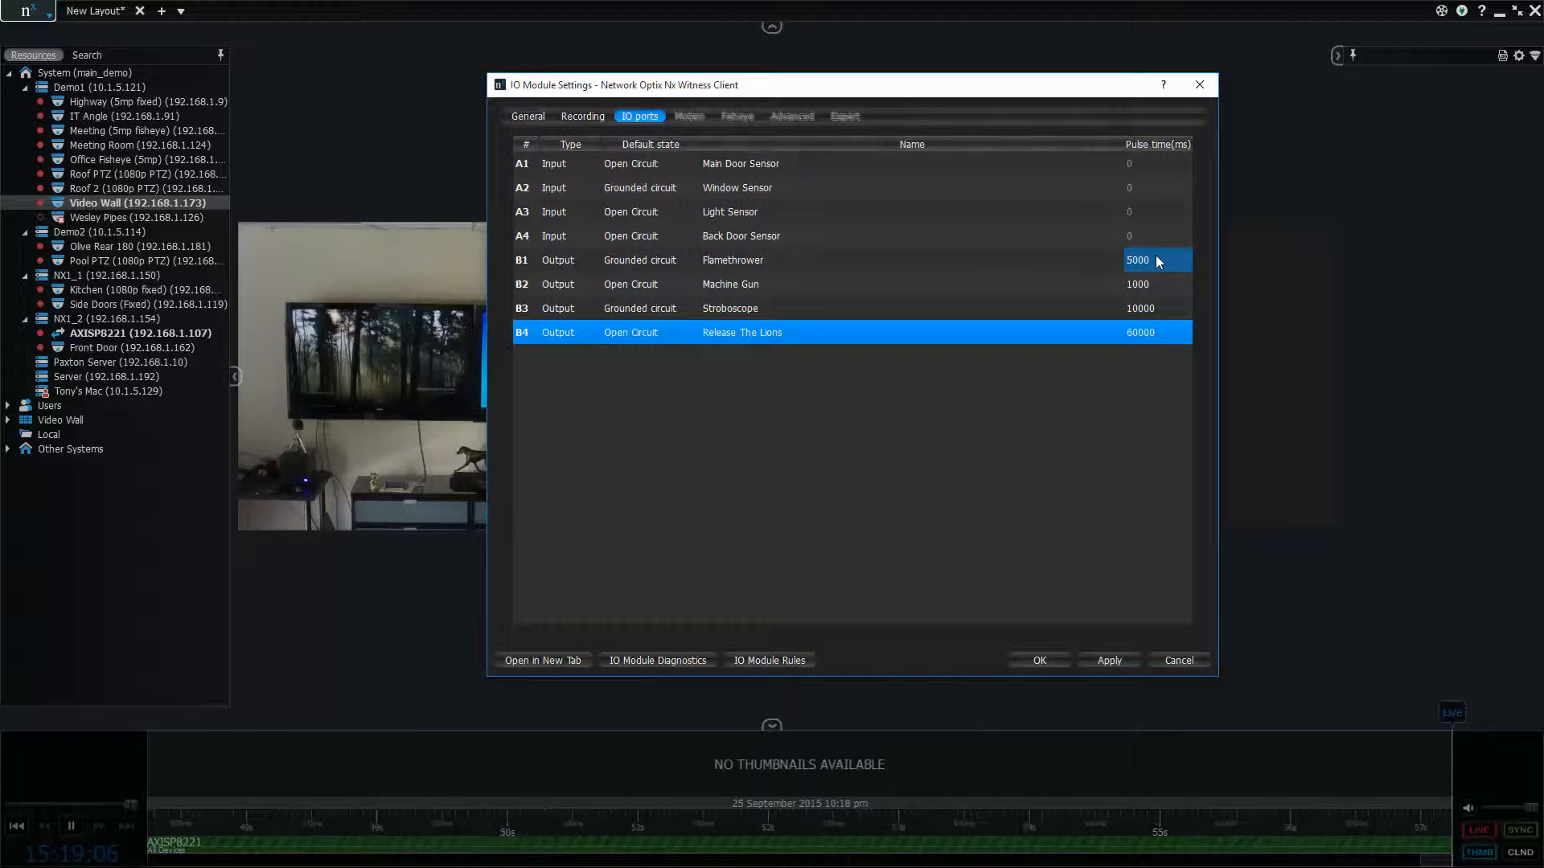
left_click(1122, 661)
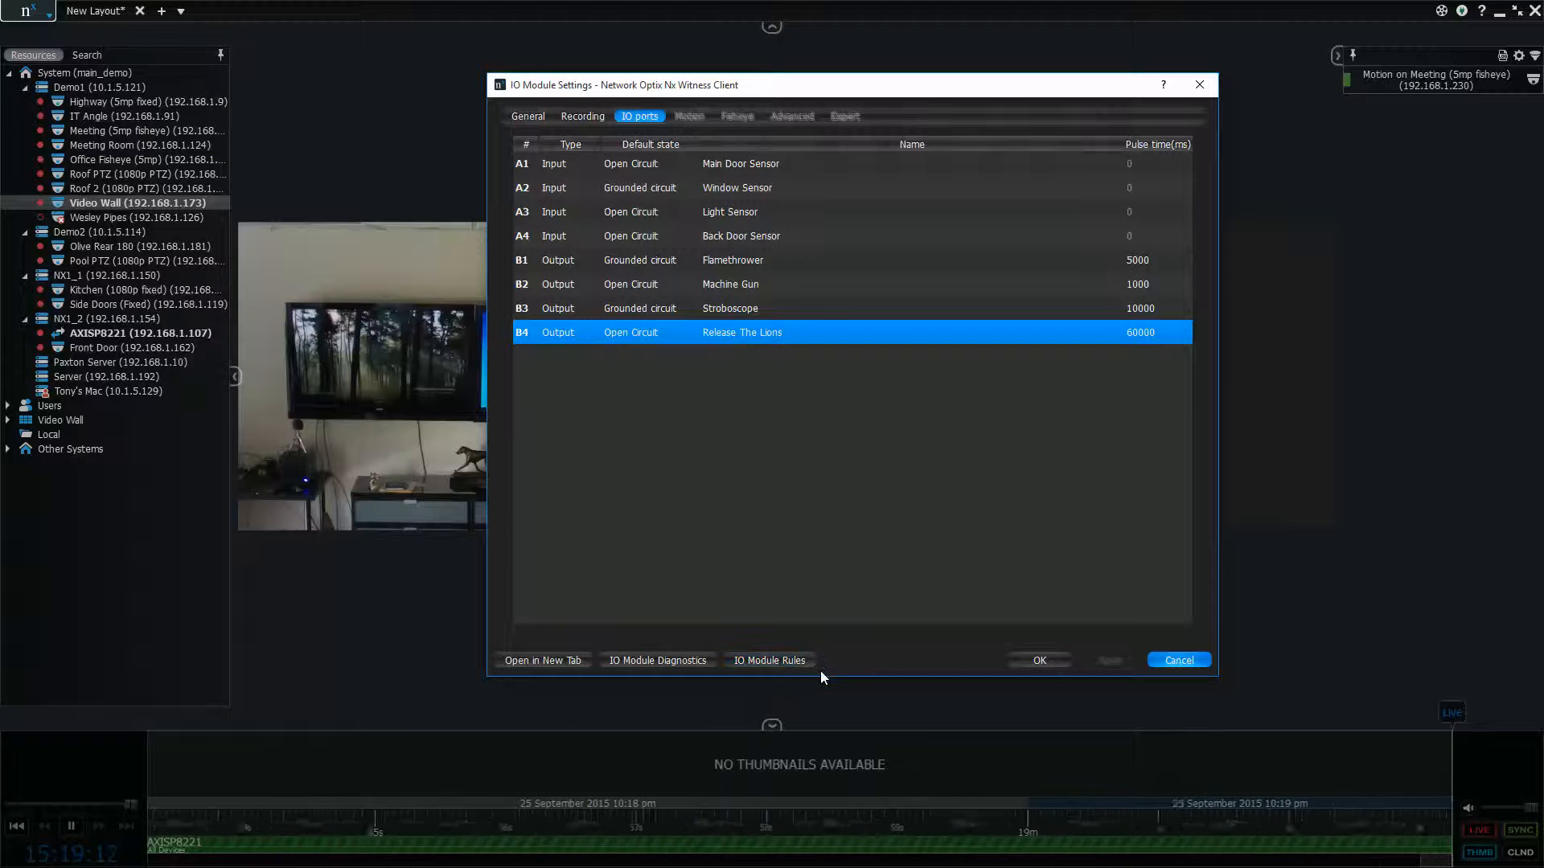
Open the I/O module's event rules and add a new rule with the event Input Signal on Device
left_click(748, 661)
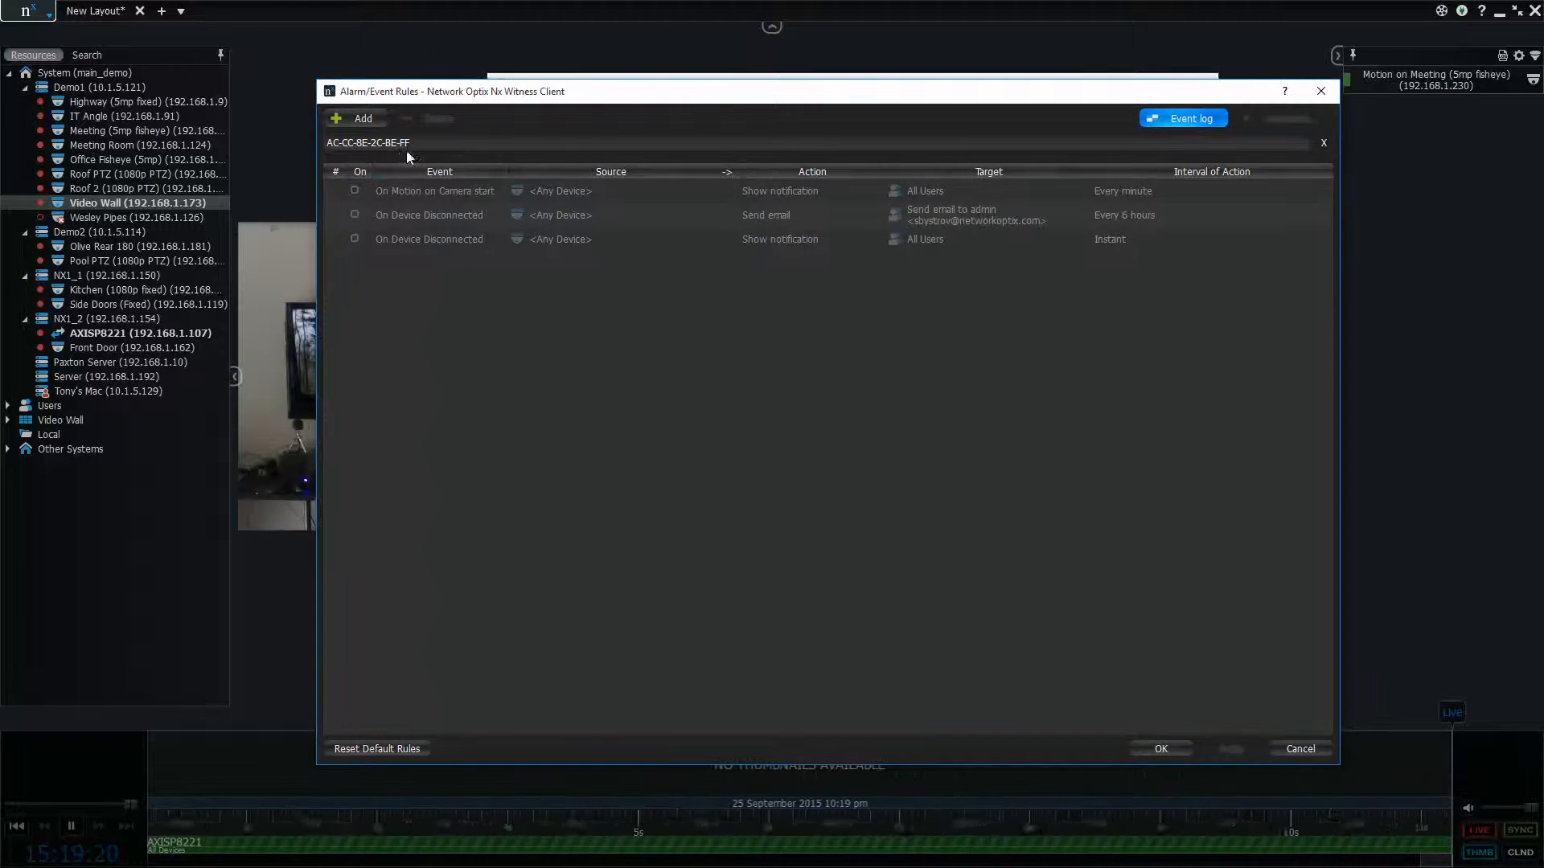
left_click(360, 118)
left_click(489, 272)
left_click(488, 272)
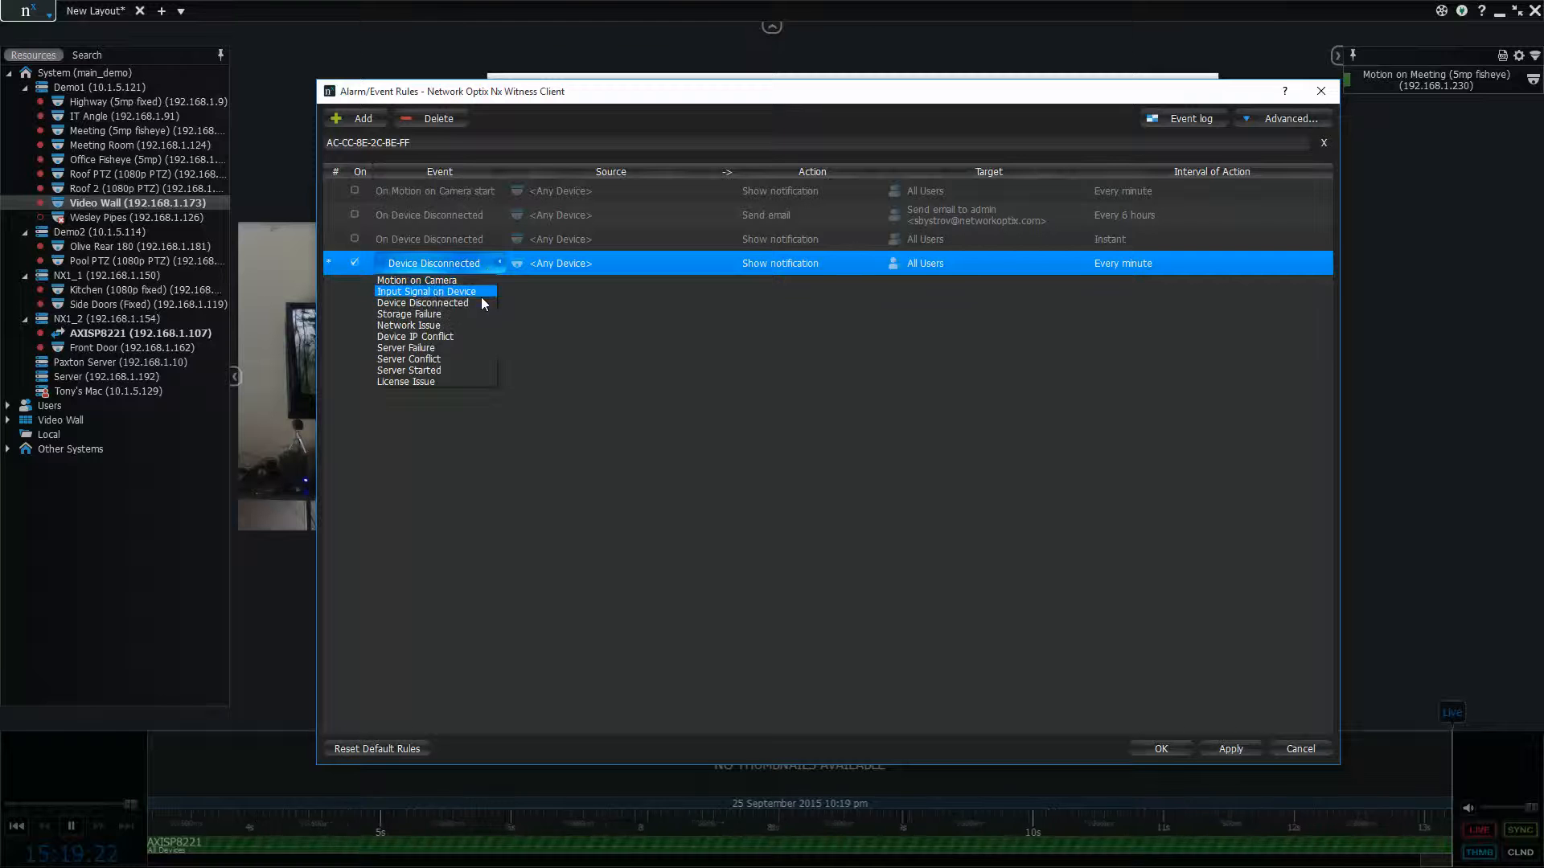
left_click(450, 296)
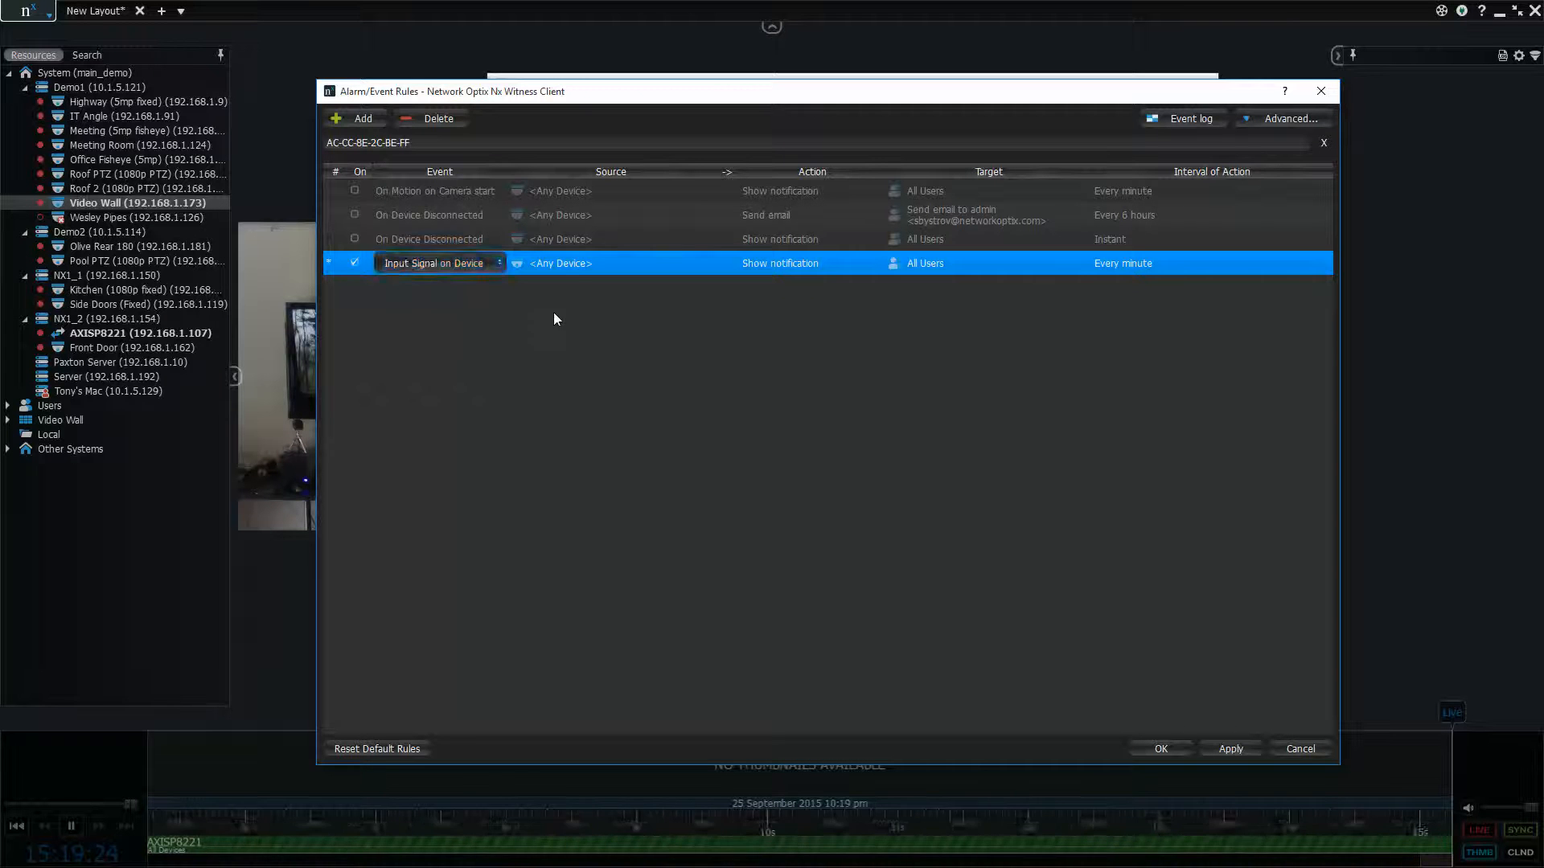
Set the new rule's source device to the AXISP8221 module
left_click(569, 265)
left_click(603, 262)
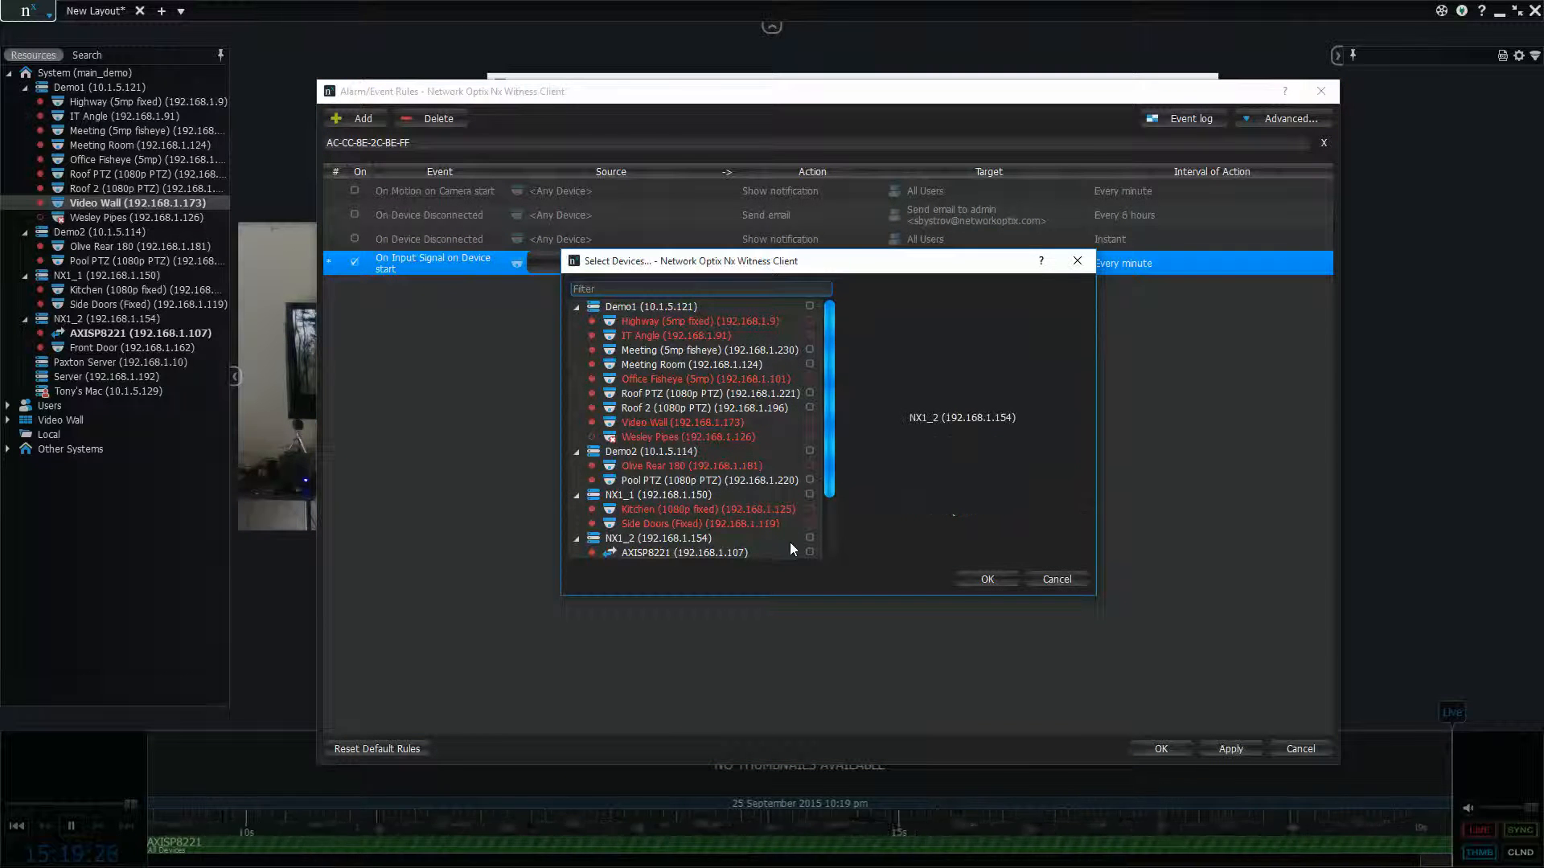
left_click(808, 552)
left_click(1010, 582)
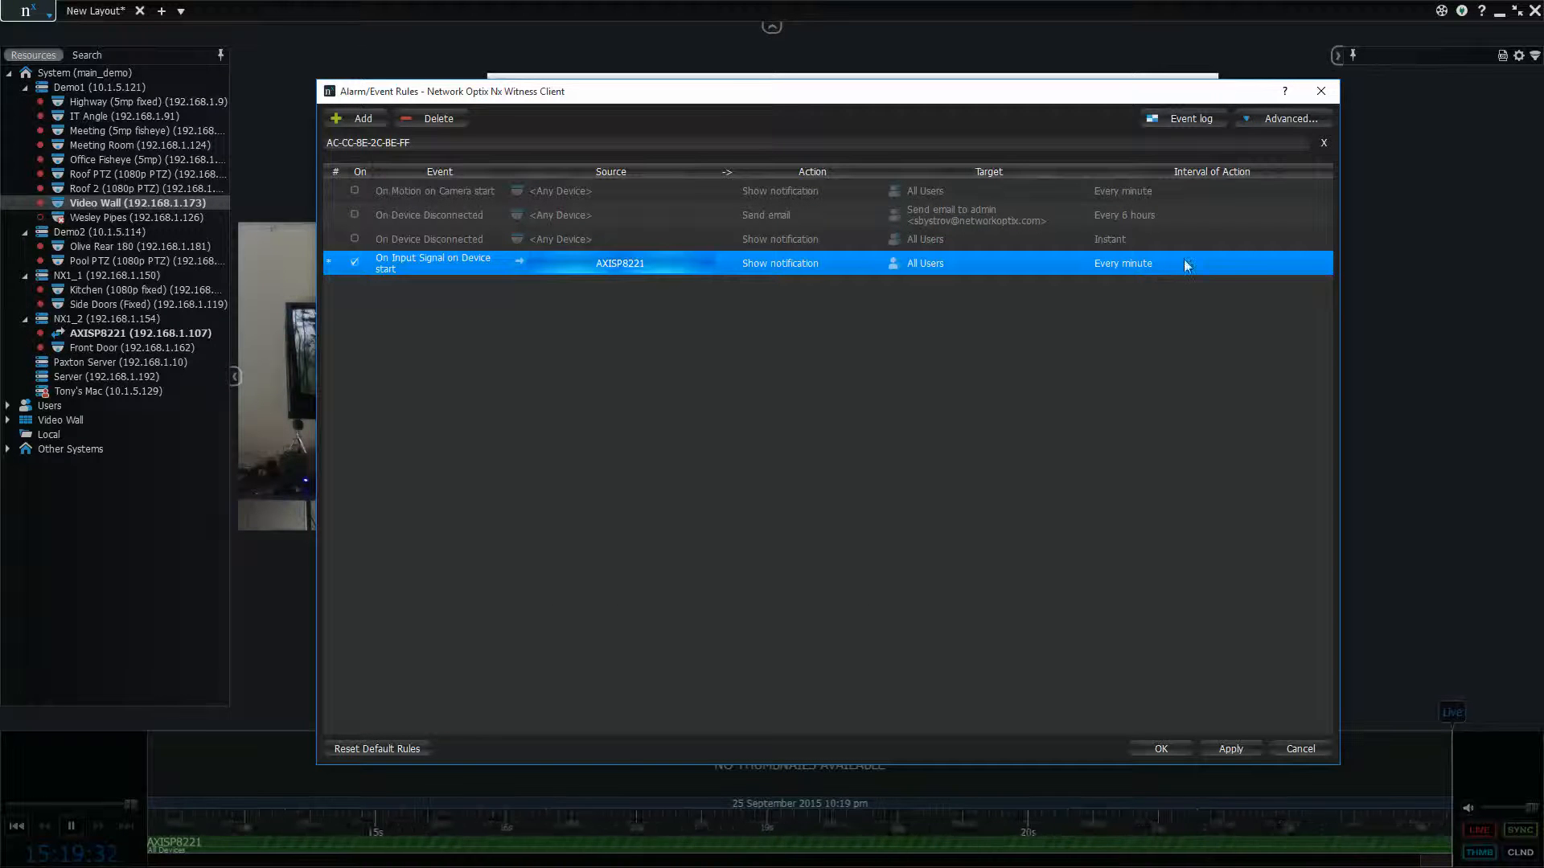
Show the new rule's advanced settings and set its input ID to Light Sensor
left_click(1280, 121)
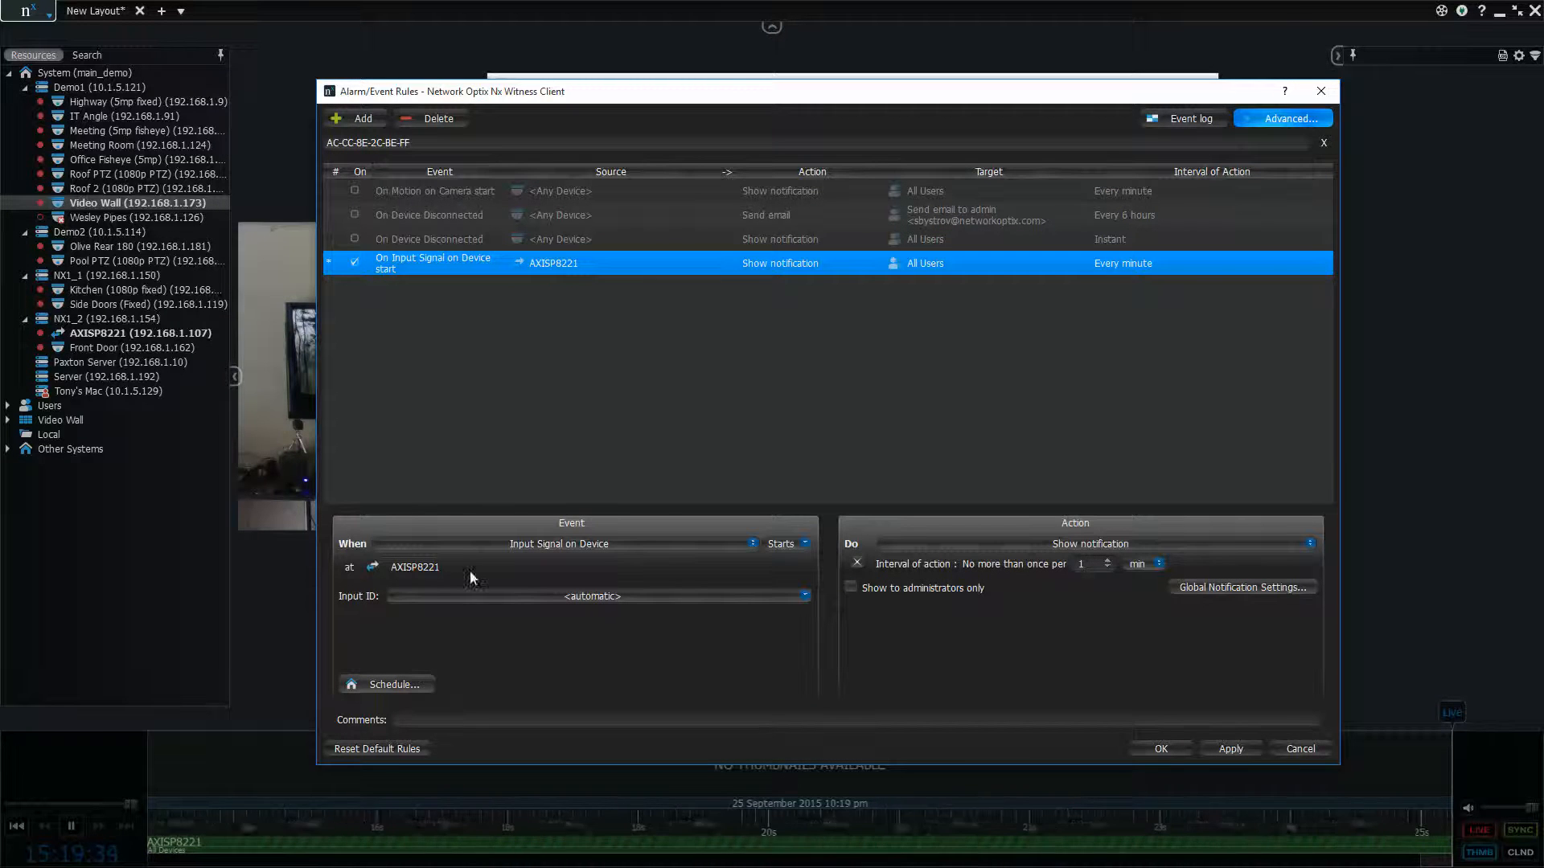
left_click(494, 599)
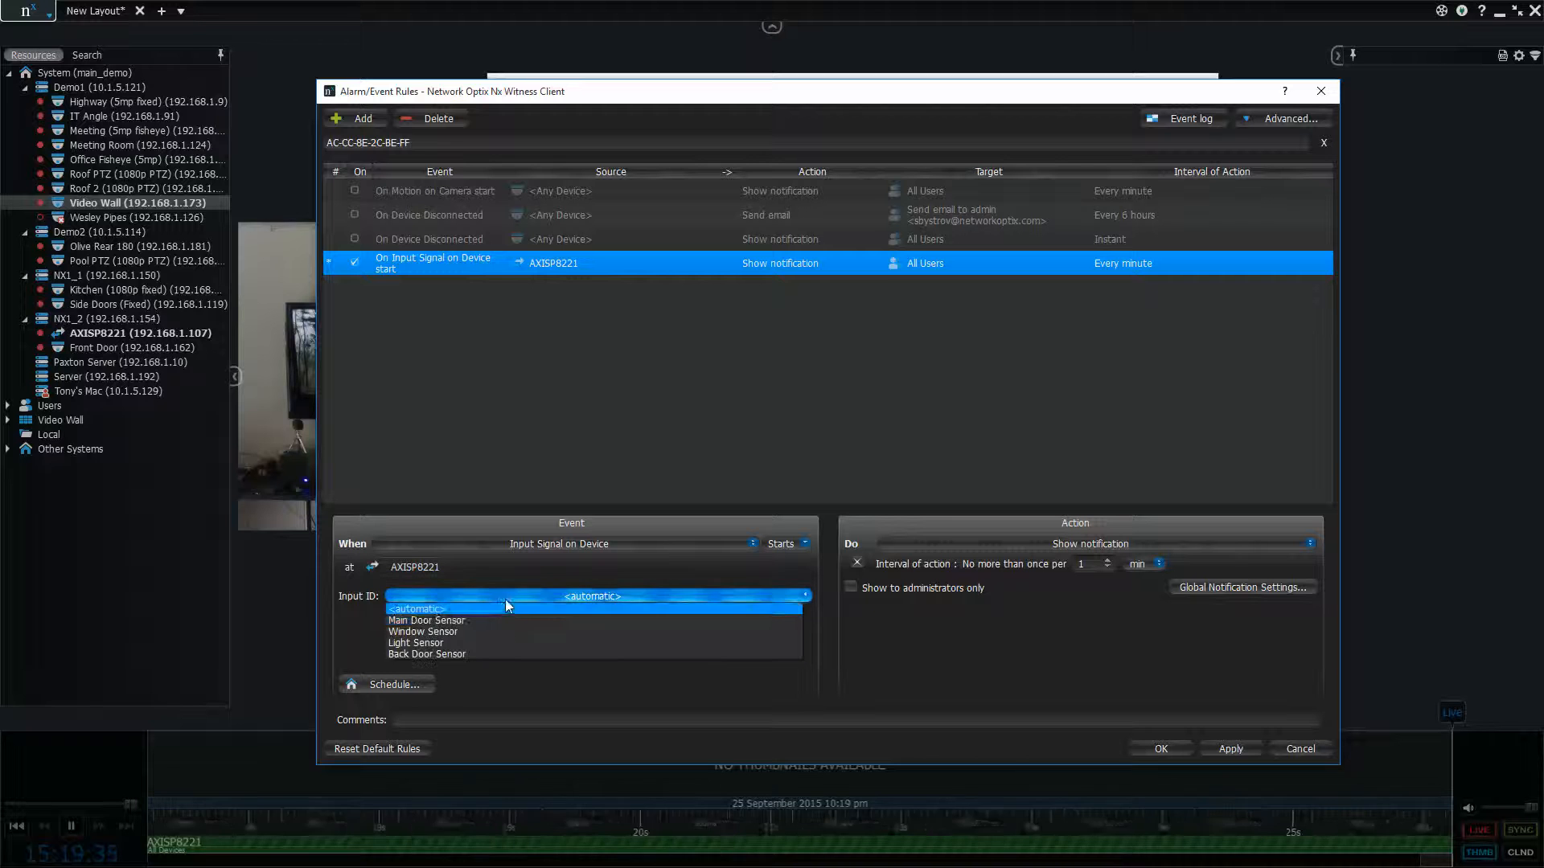
left_click(503, 641)
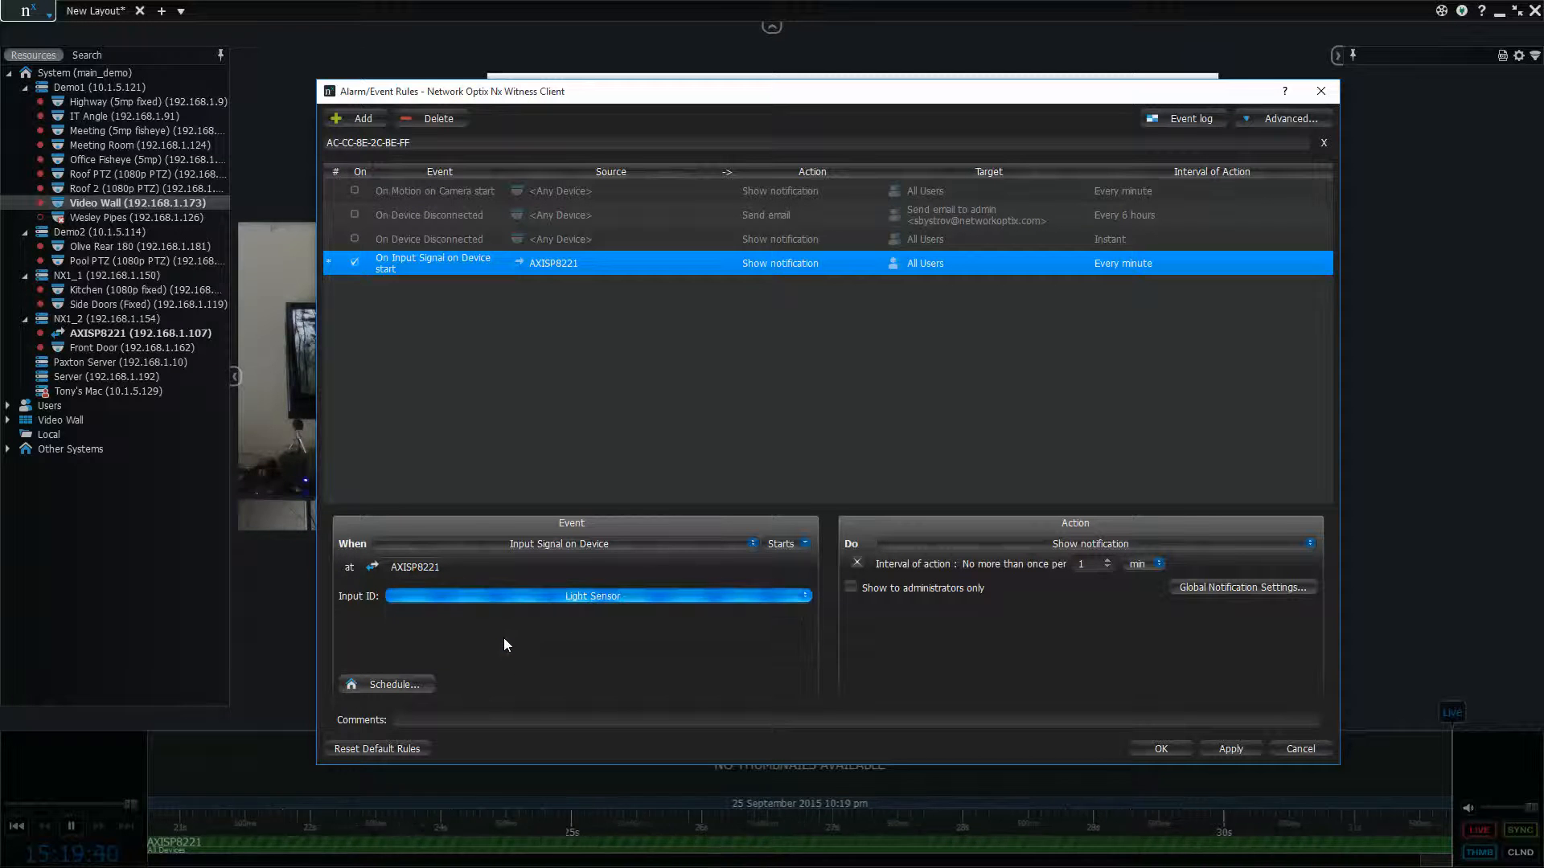
Set the action of the input signal rule to Device output
left_click(1098, 544)
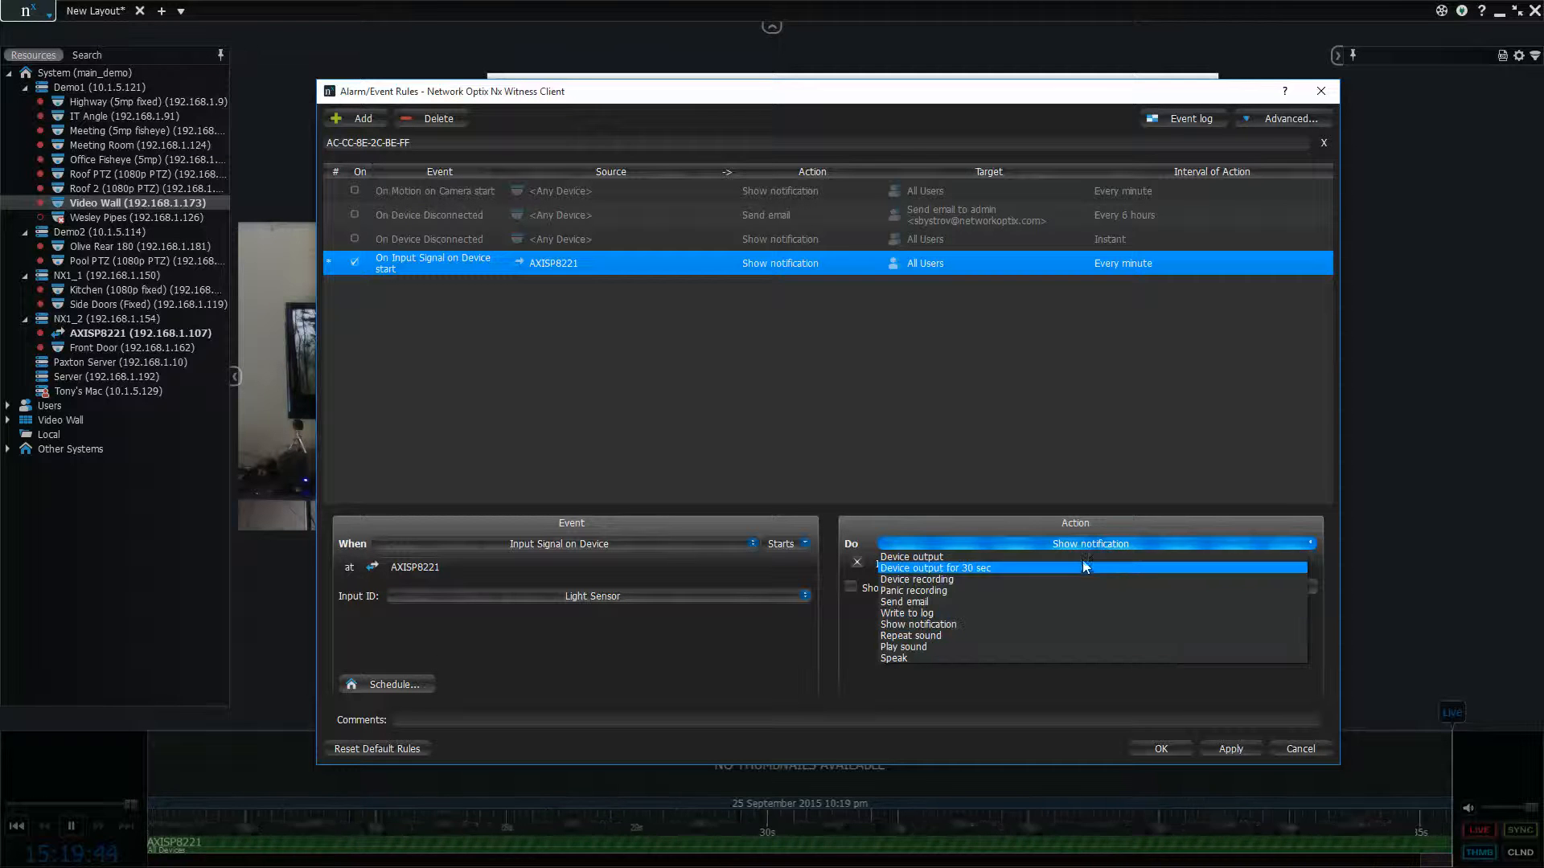
left_click(1082, 557)
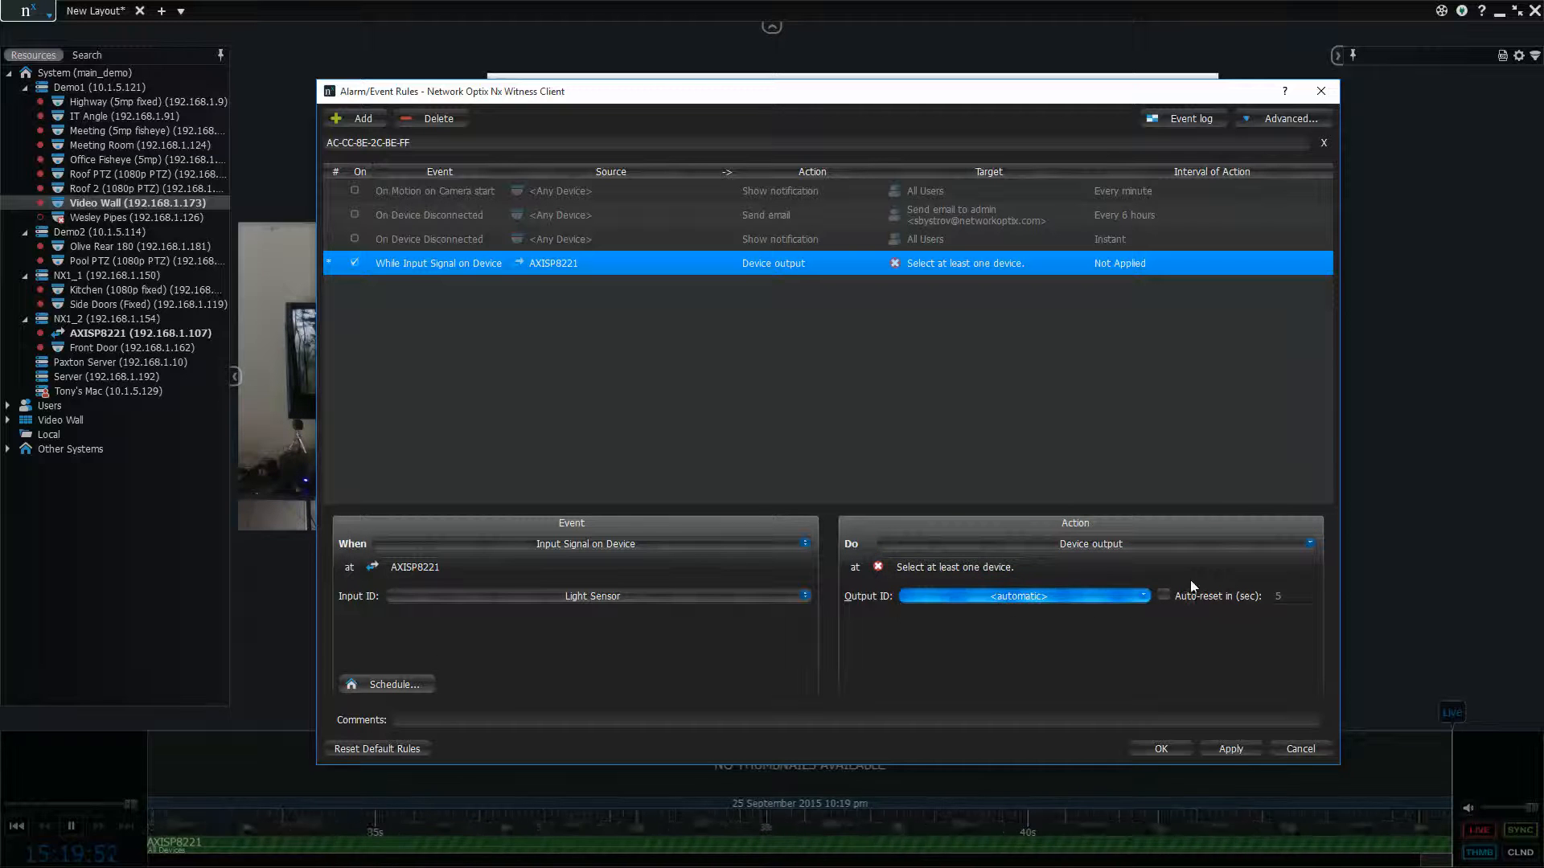
left_click(1143, 544)
left_click(1140, 546)
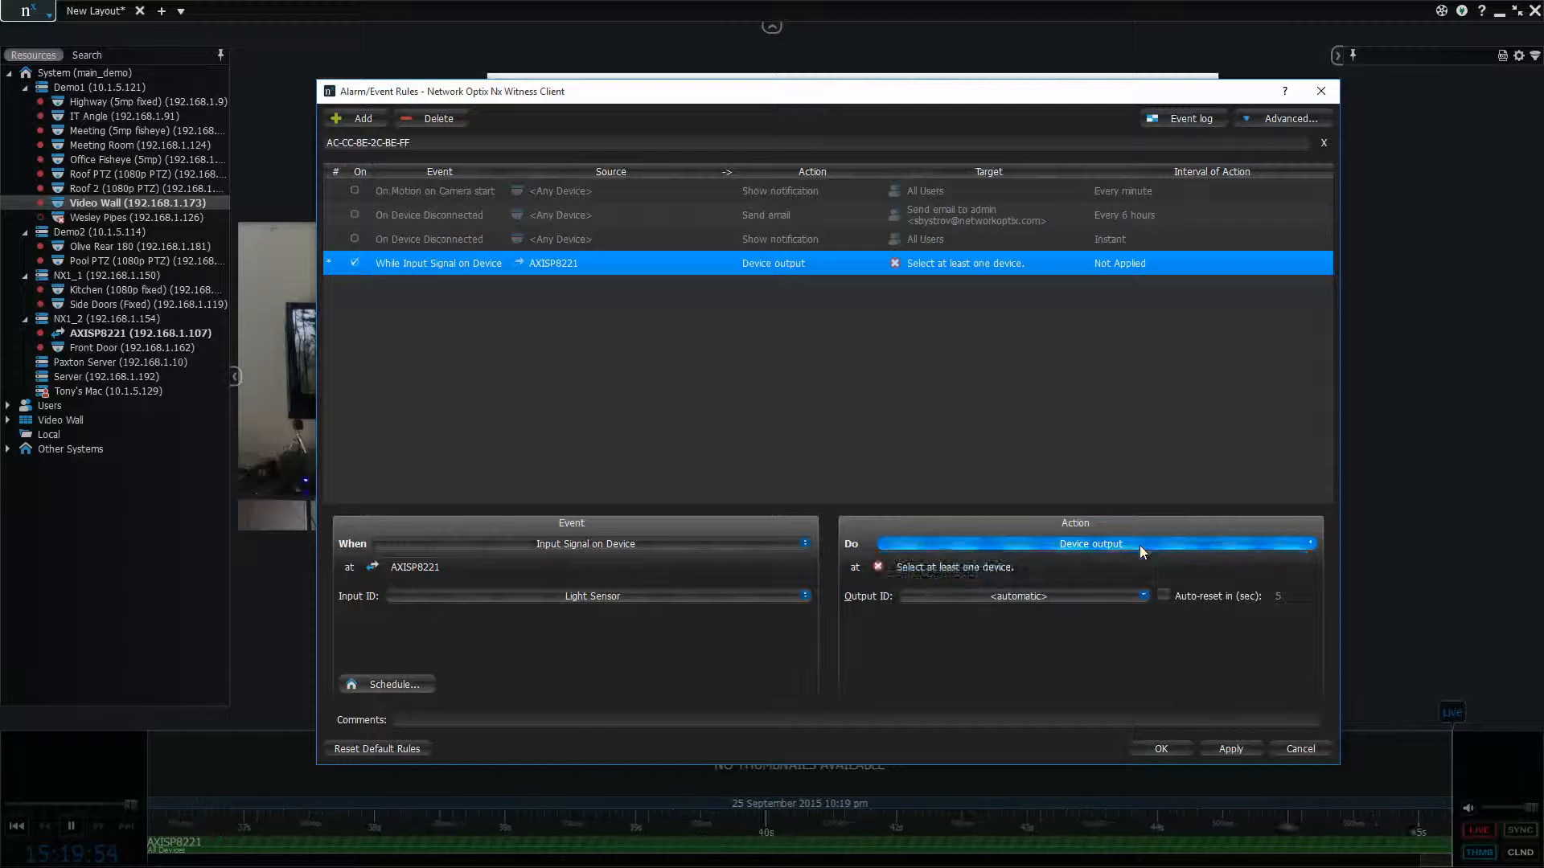
Choose the AXISP8221 module under NX1_2 as the target device of the output action
left_click(1050, 566)
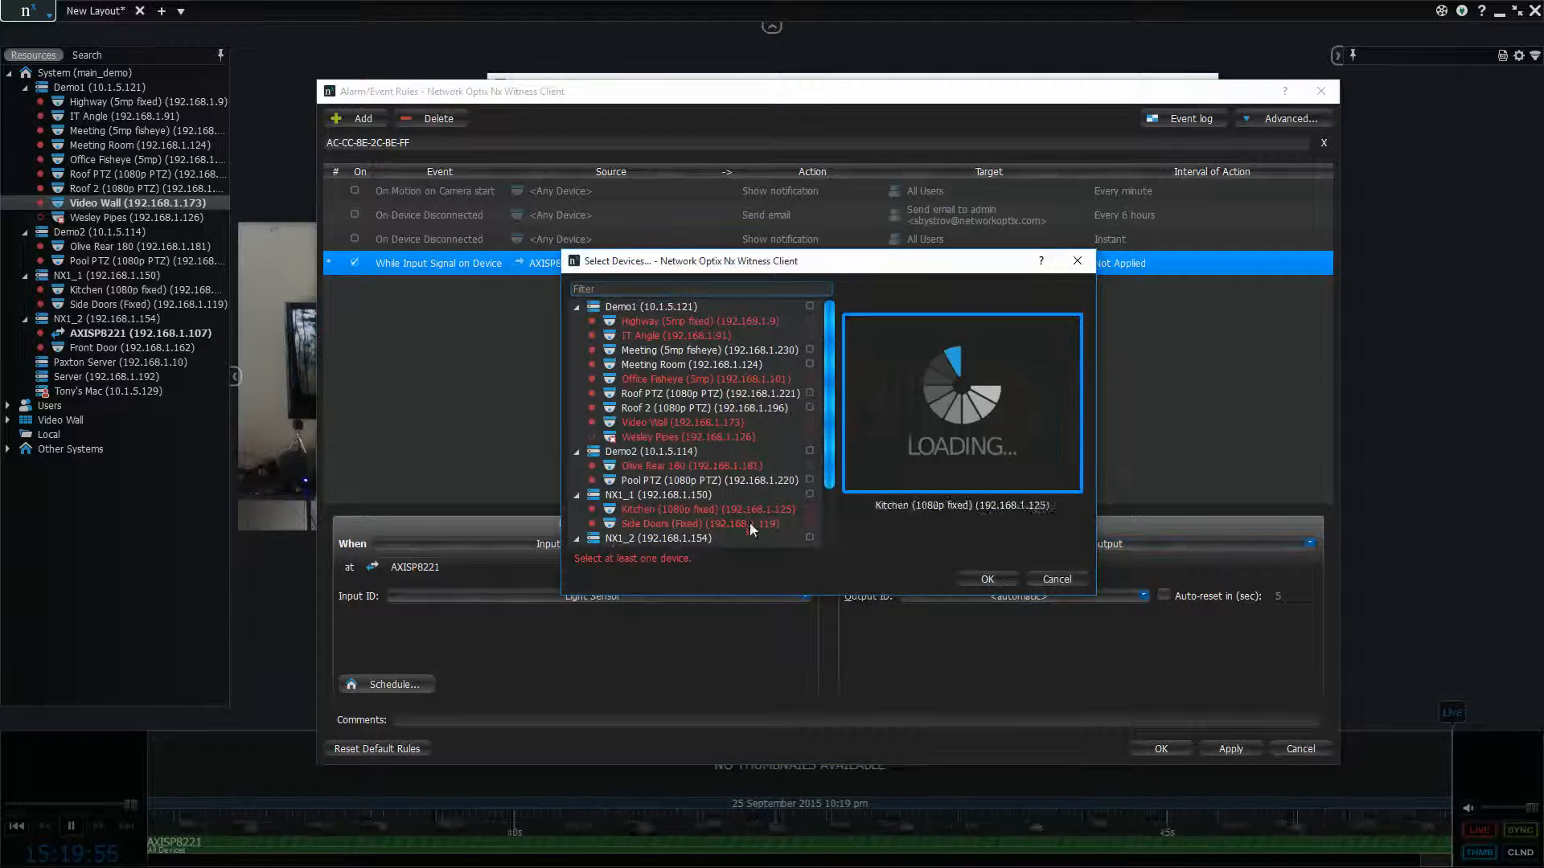
scroll(799, 505, "down", 2)
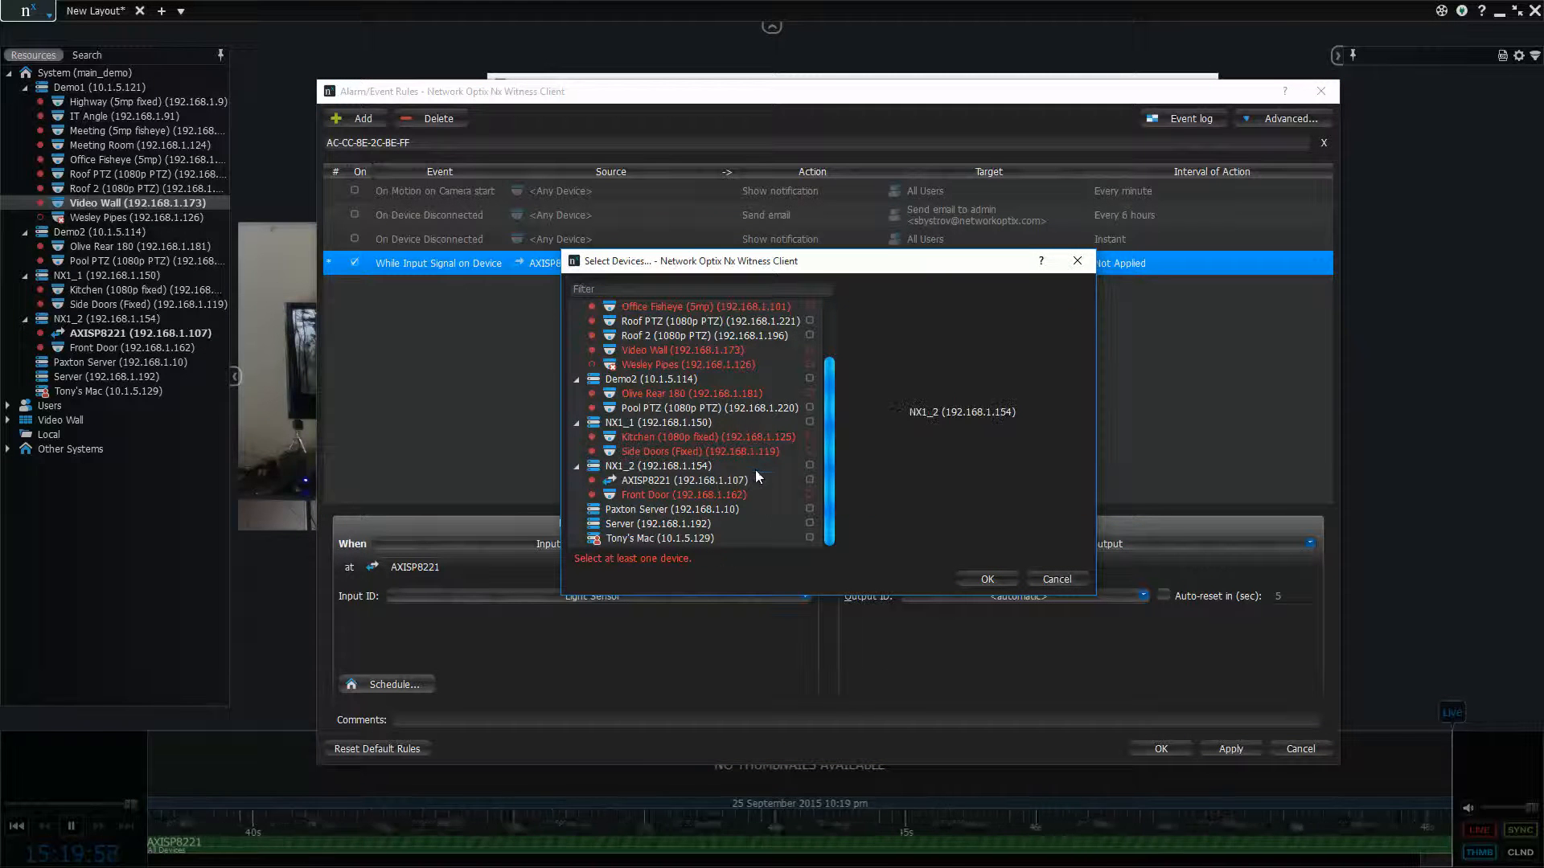
left_click(759, 479)
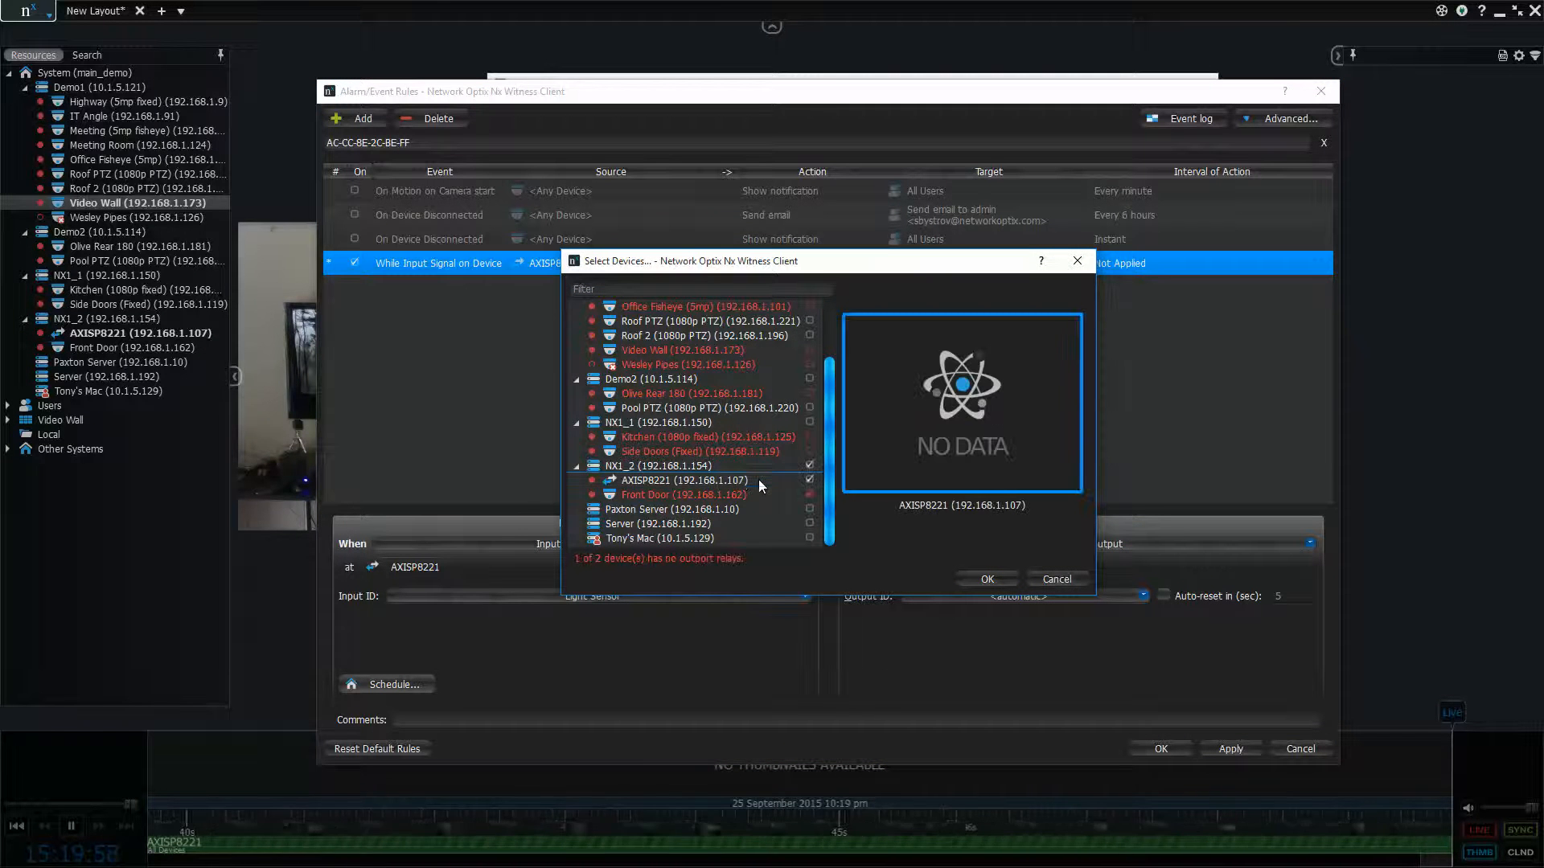
left_click(809, 480)
left_click(809, 480)
left_click(987, 579)
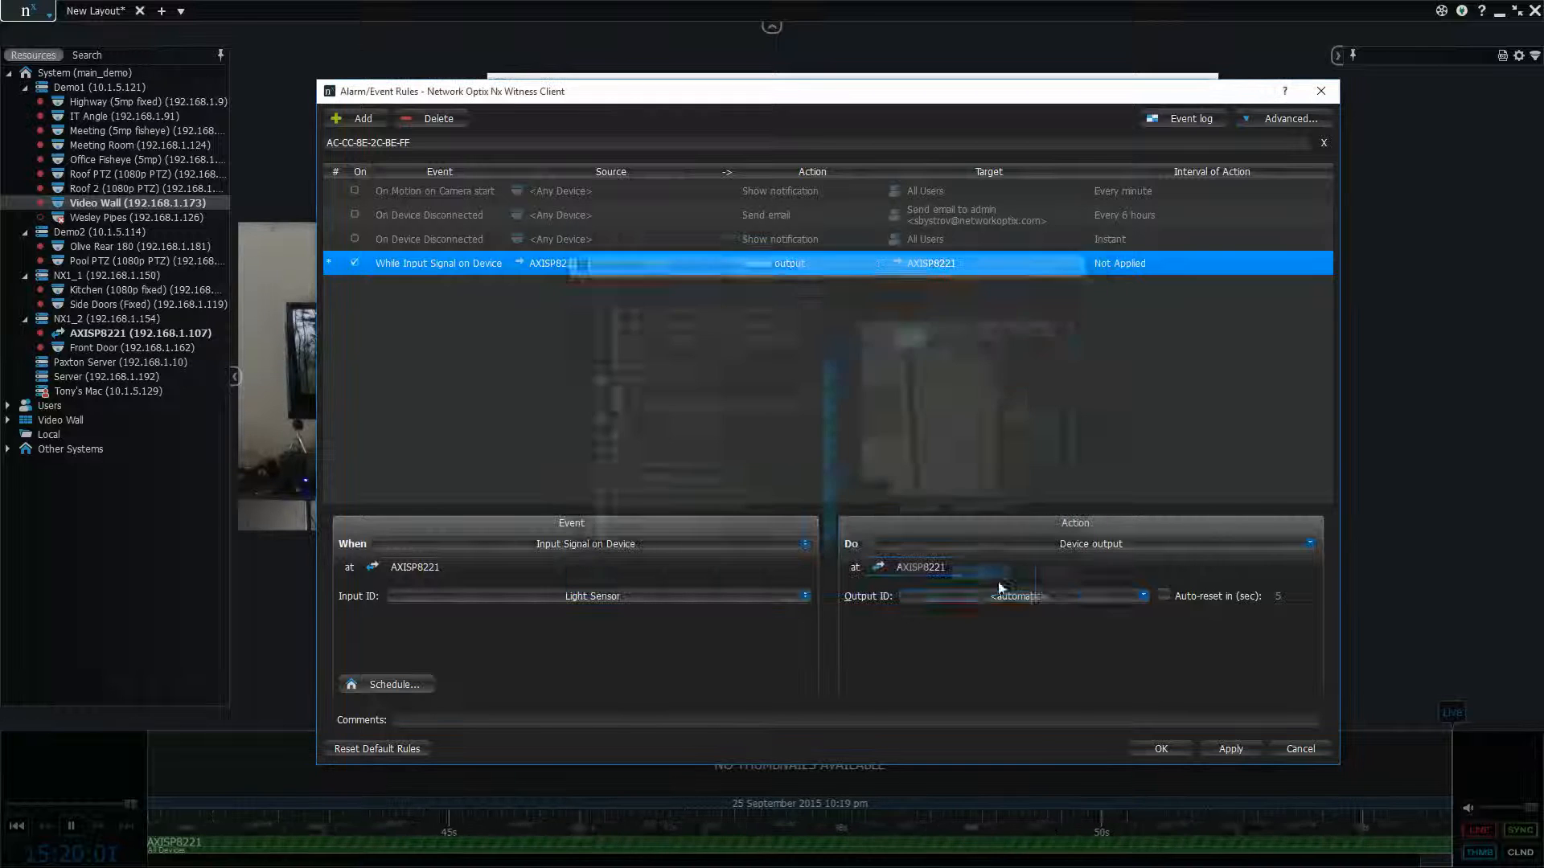
Set the action's output ID to Release The Lions and apply the rule
left_click(1037, 596)
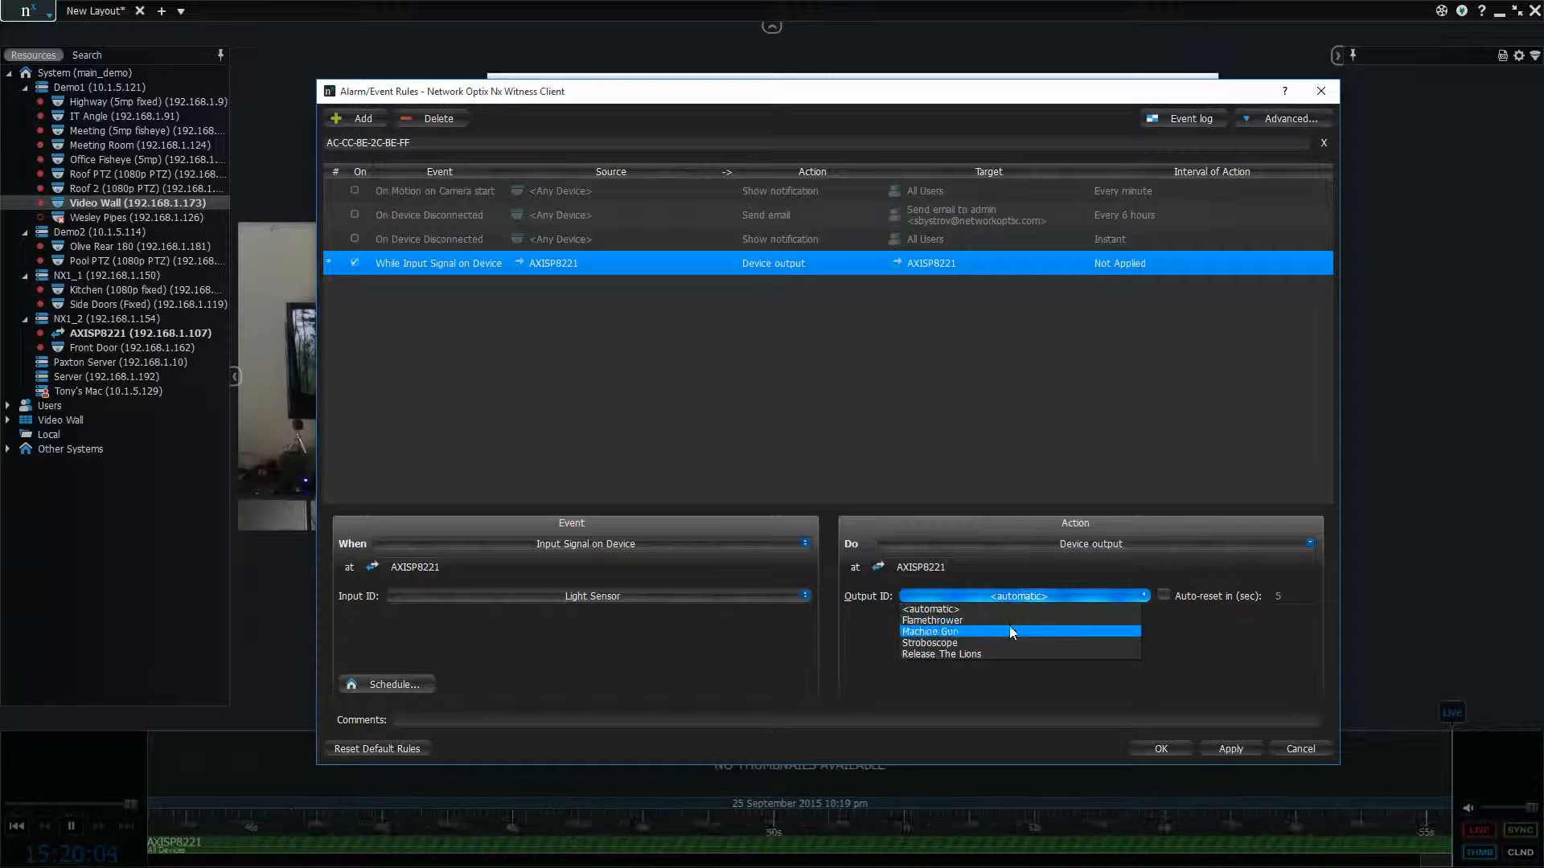
left_click(1013, 653)
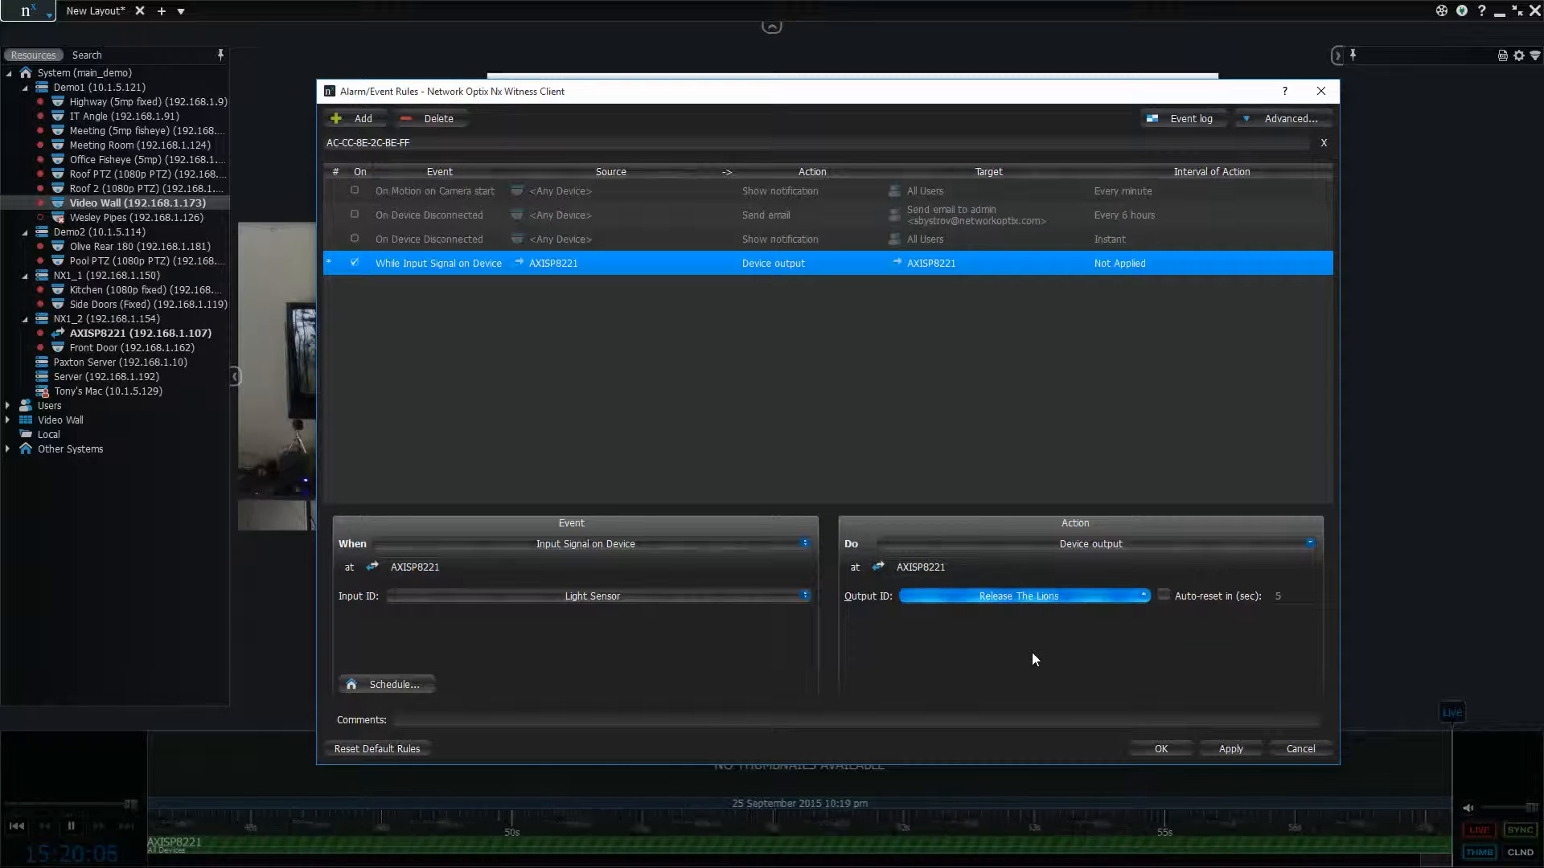
left_click(1223, 748)
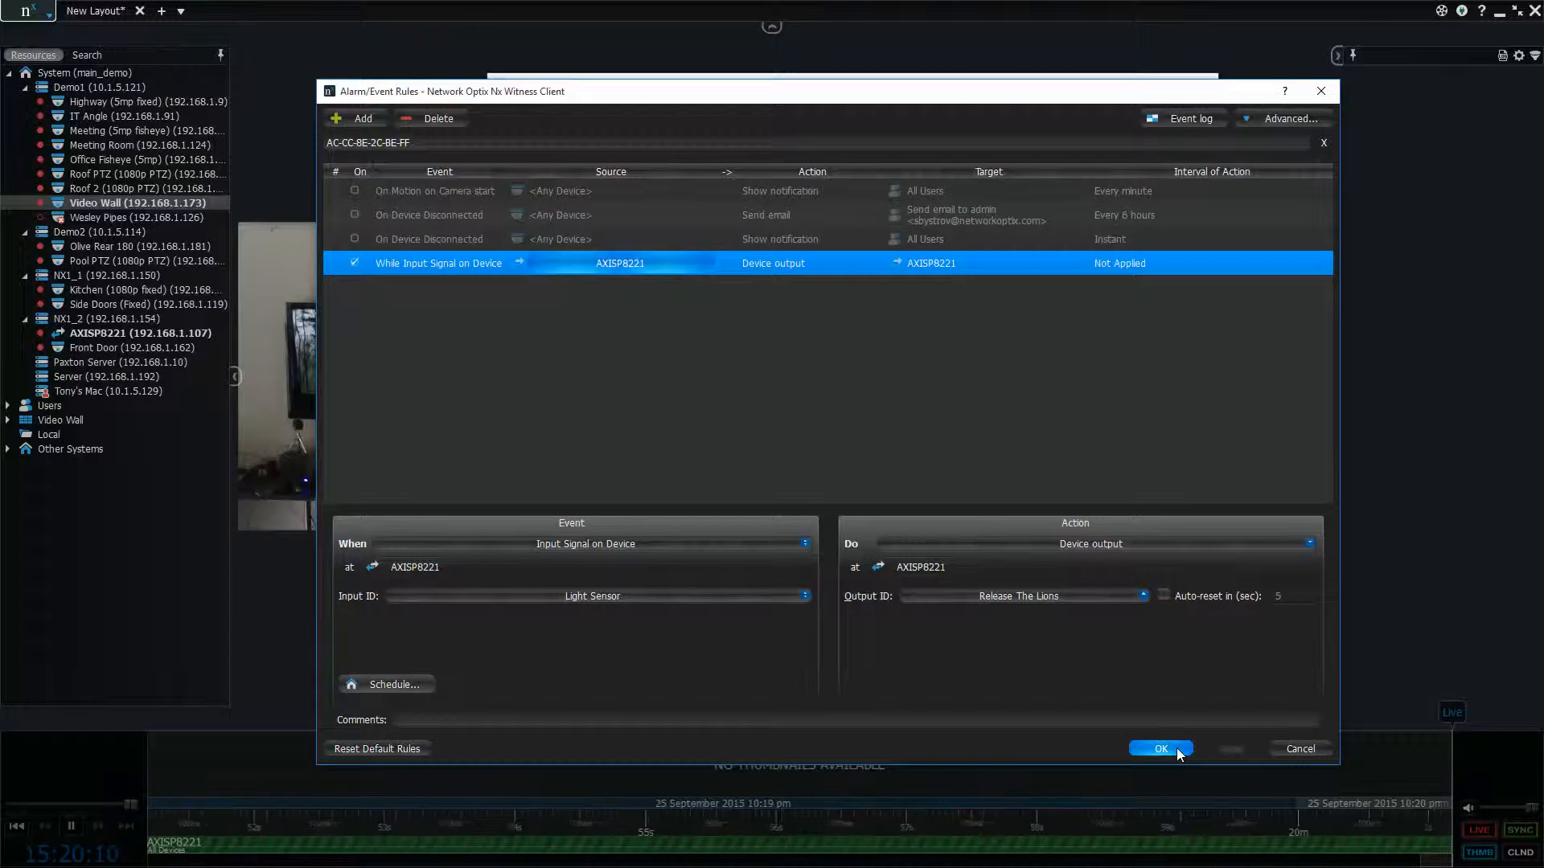
Accept and close the event rules and the I/O module settings to return to the layout
left_click(1175, 747)
left_click(1037, 659)
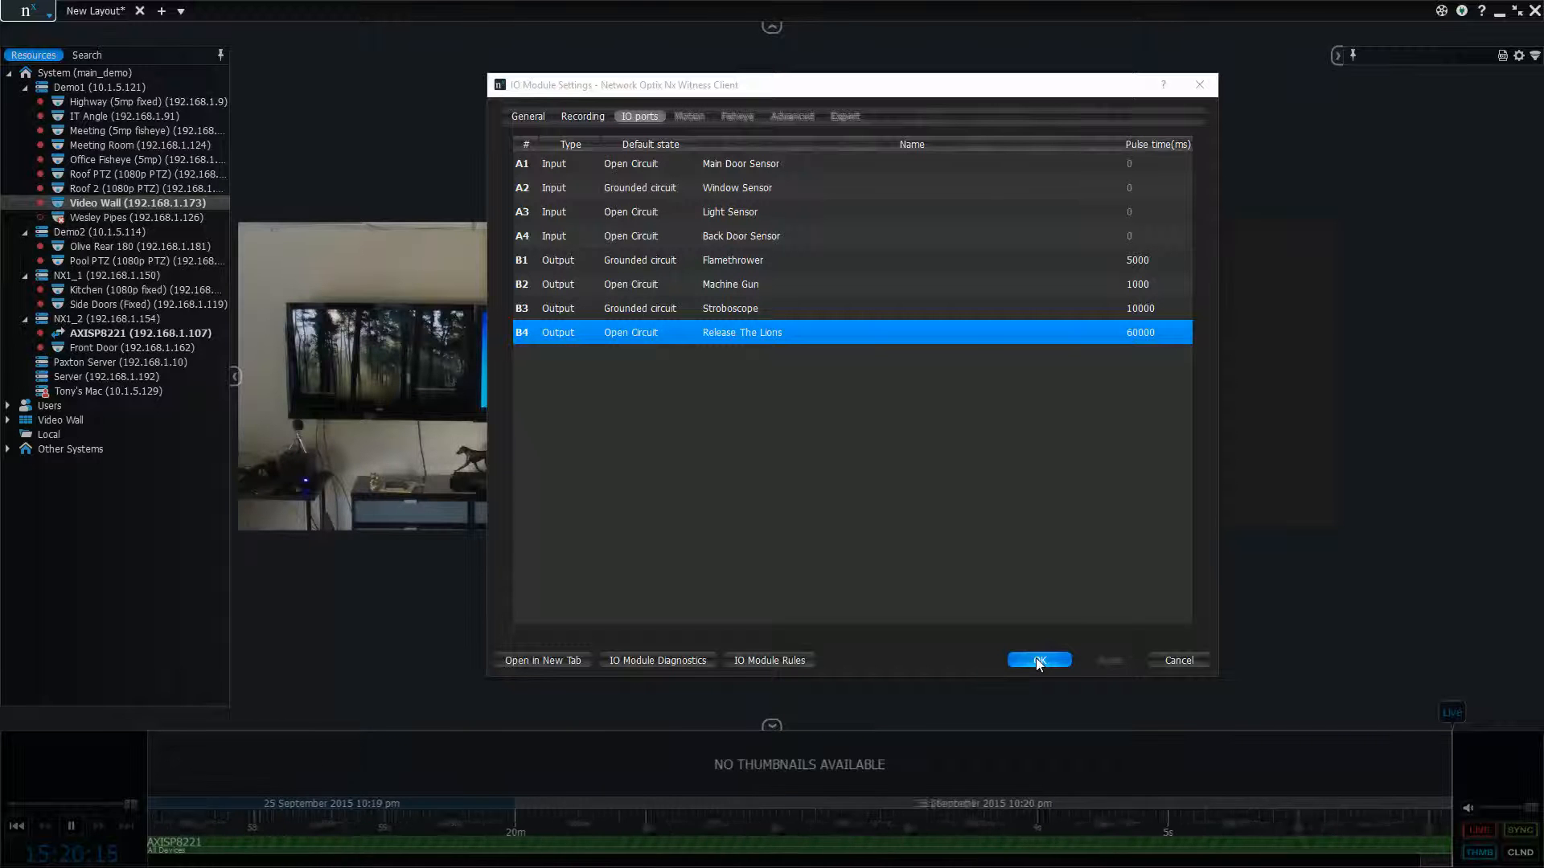
left_click(1037, 659)
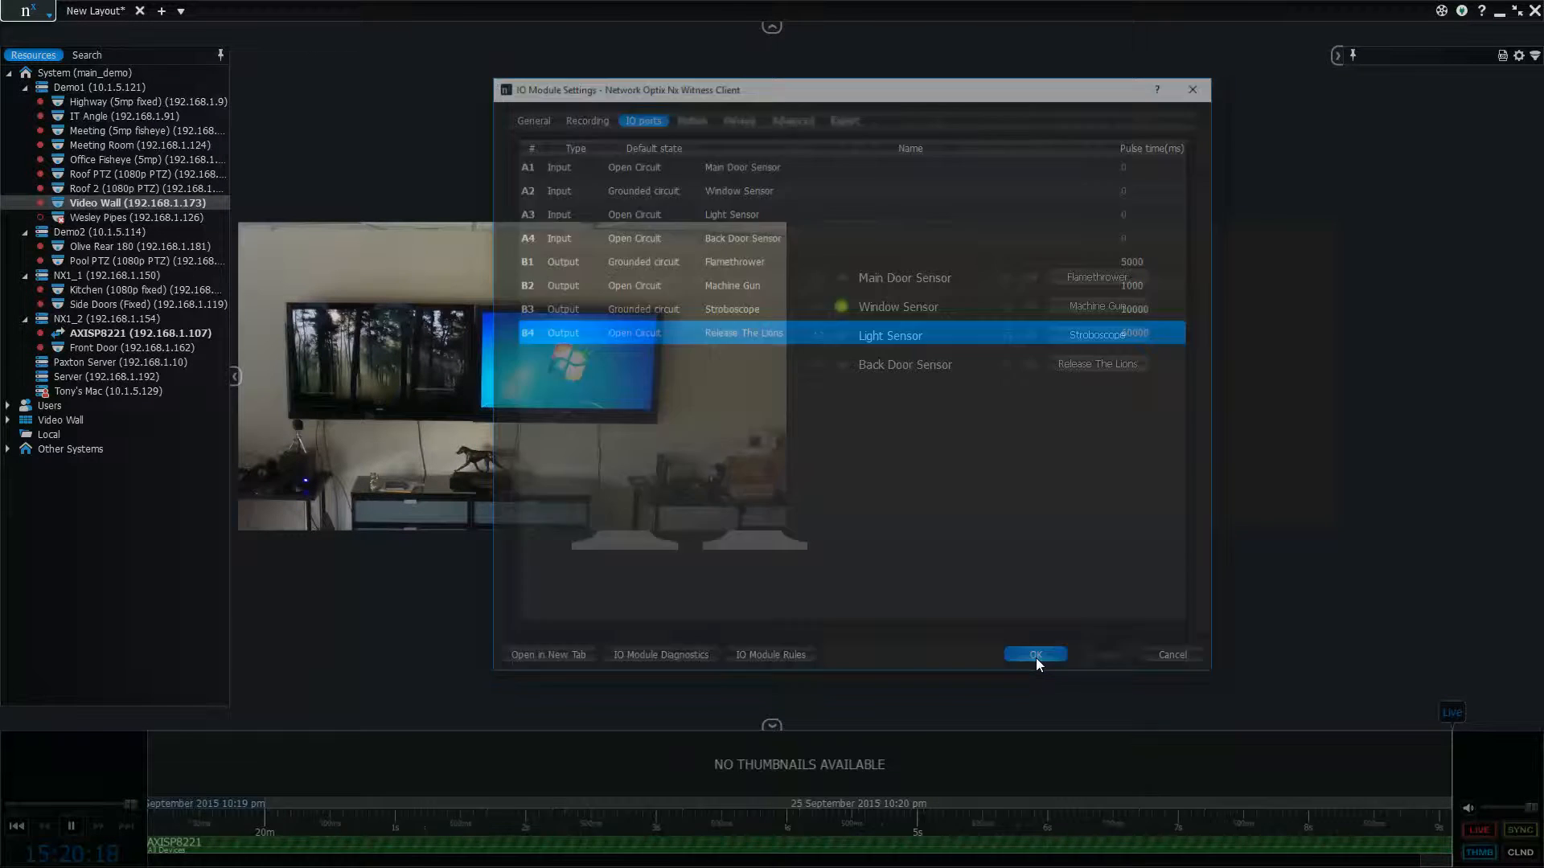
Move the AXISP8221 item below the Video Wall camera and back beside it in the layout
mouse_move(1002, 402)
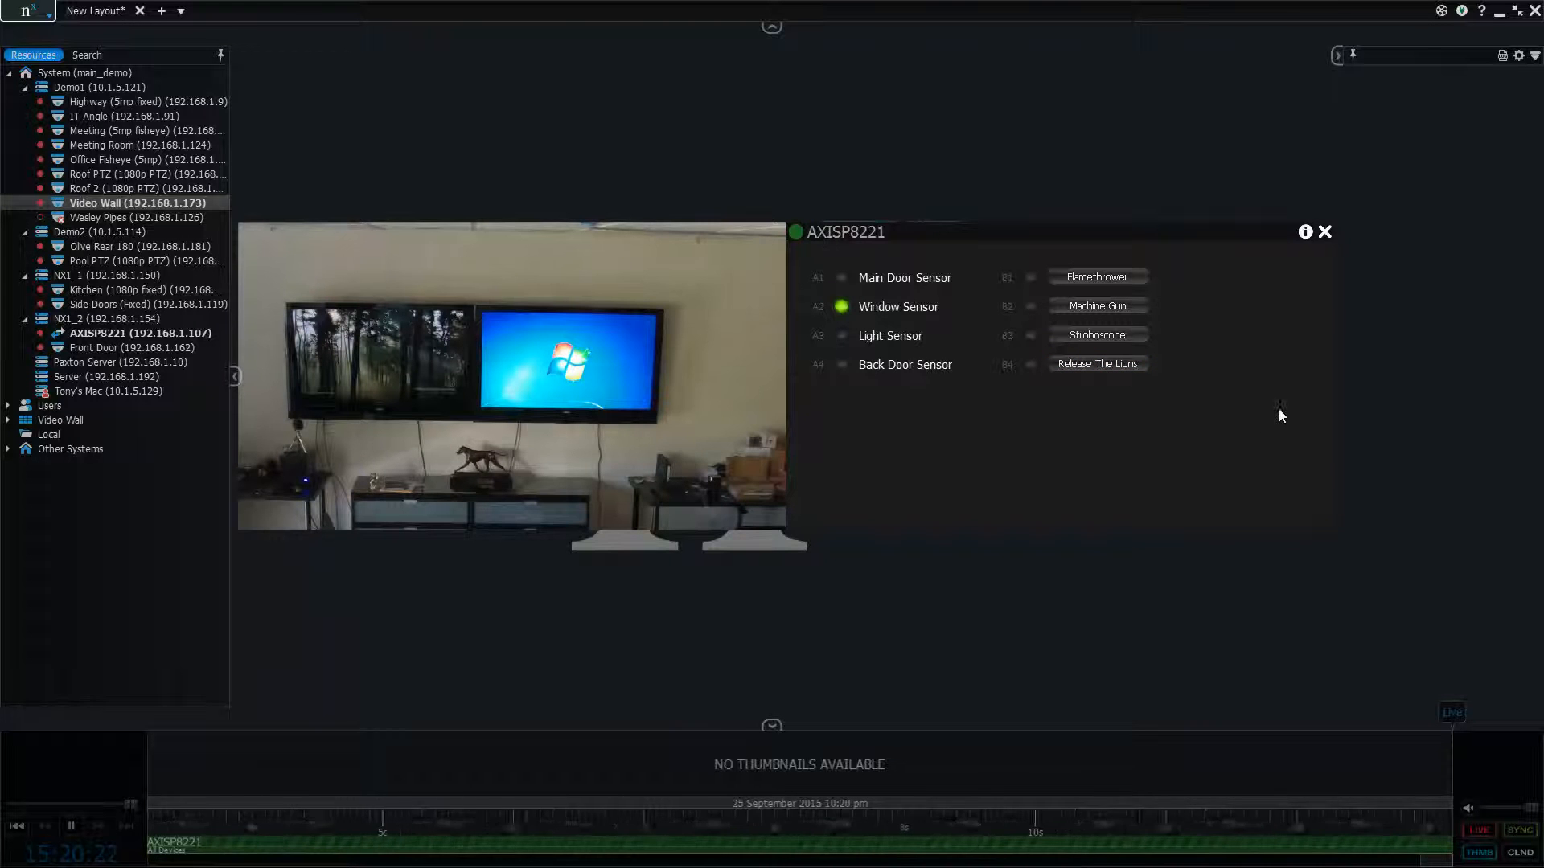
left_click_drag(1196, 477, 699, 708)
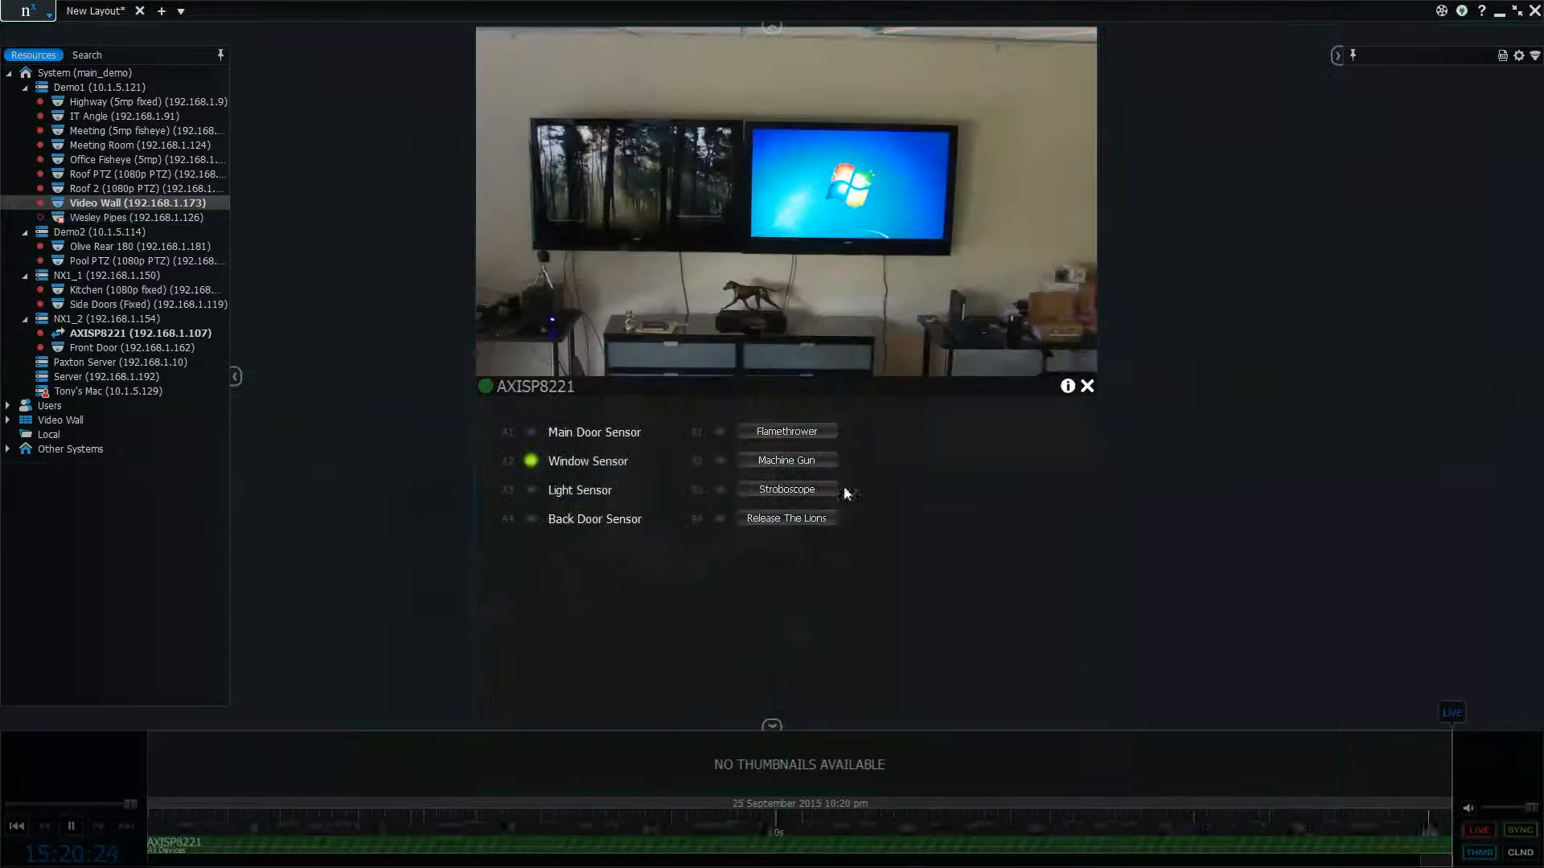
left_click_drag(898, 580, 1358, 209)
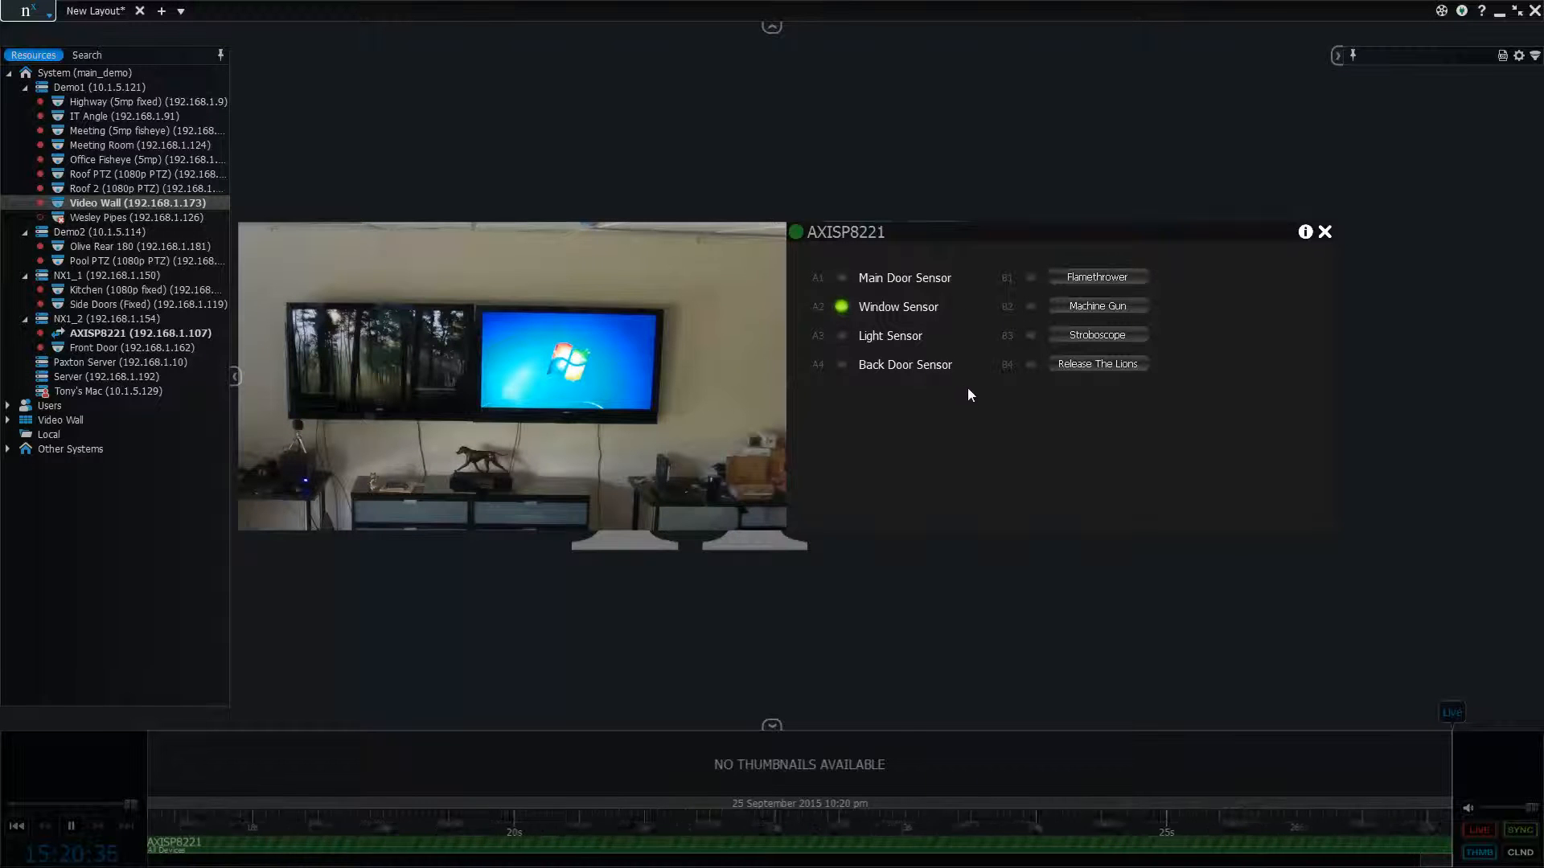
Trigger the module's Flamethrower, Machine Gun, Stroboscope and Release The Lions outputs from the layout, dismissing any port error
left_click(1134, 277)
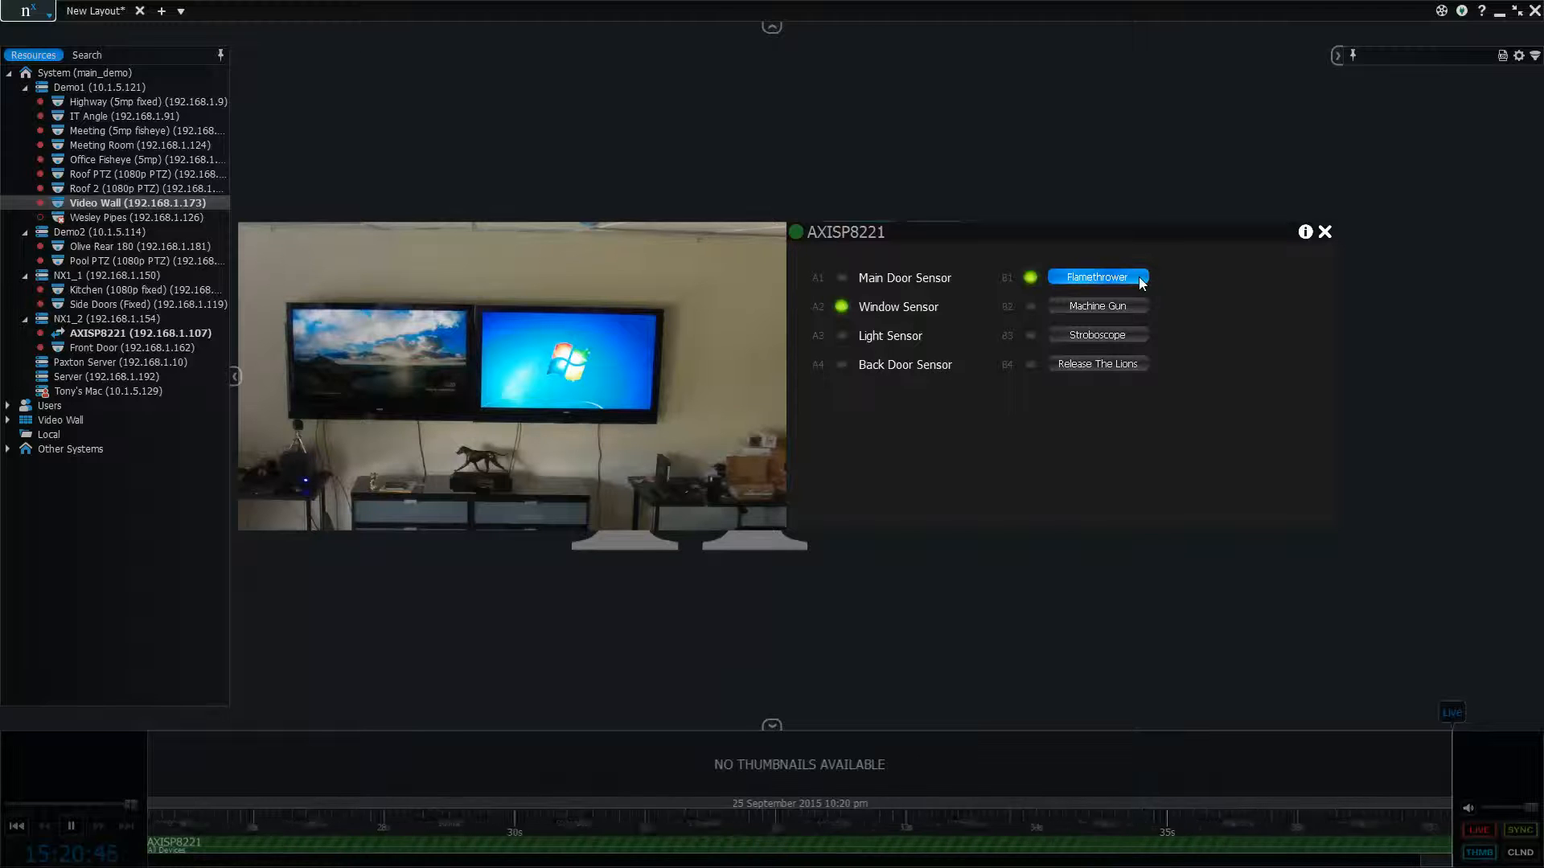
left_click(1139, 305)
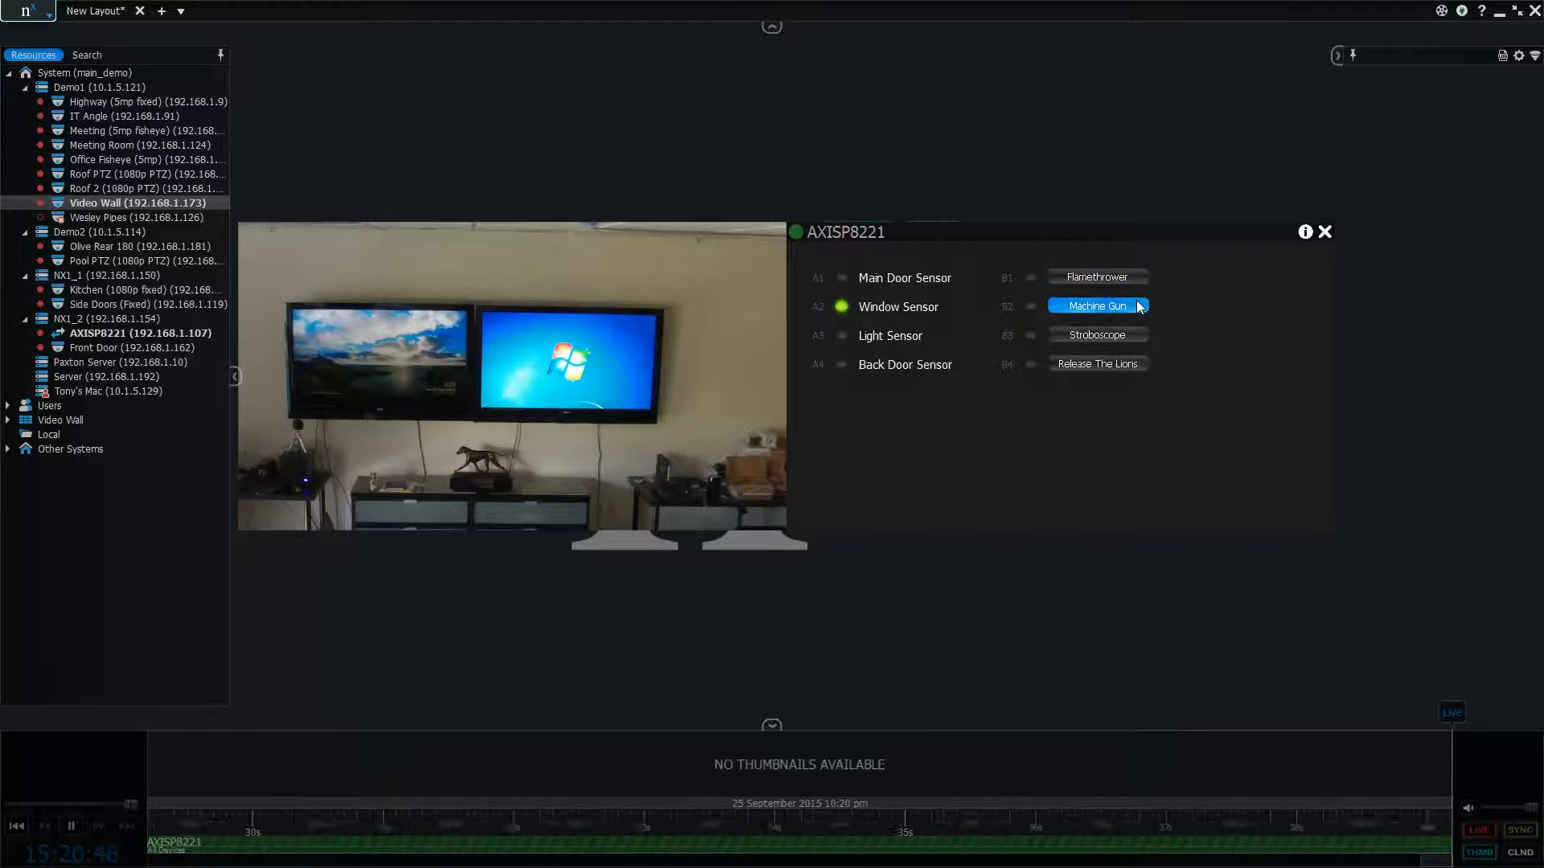
left_click(1134, 364)
left_click(1132, 335)
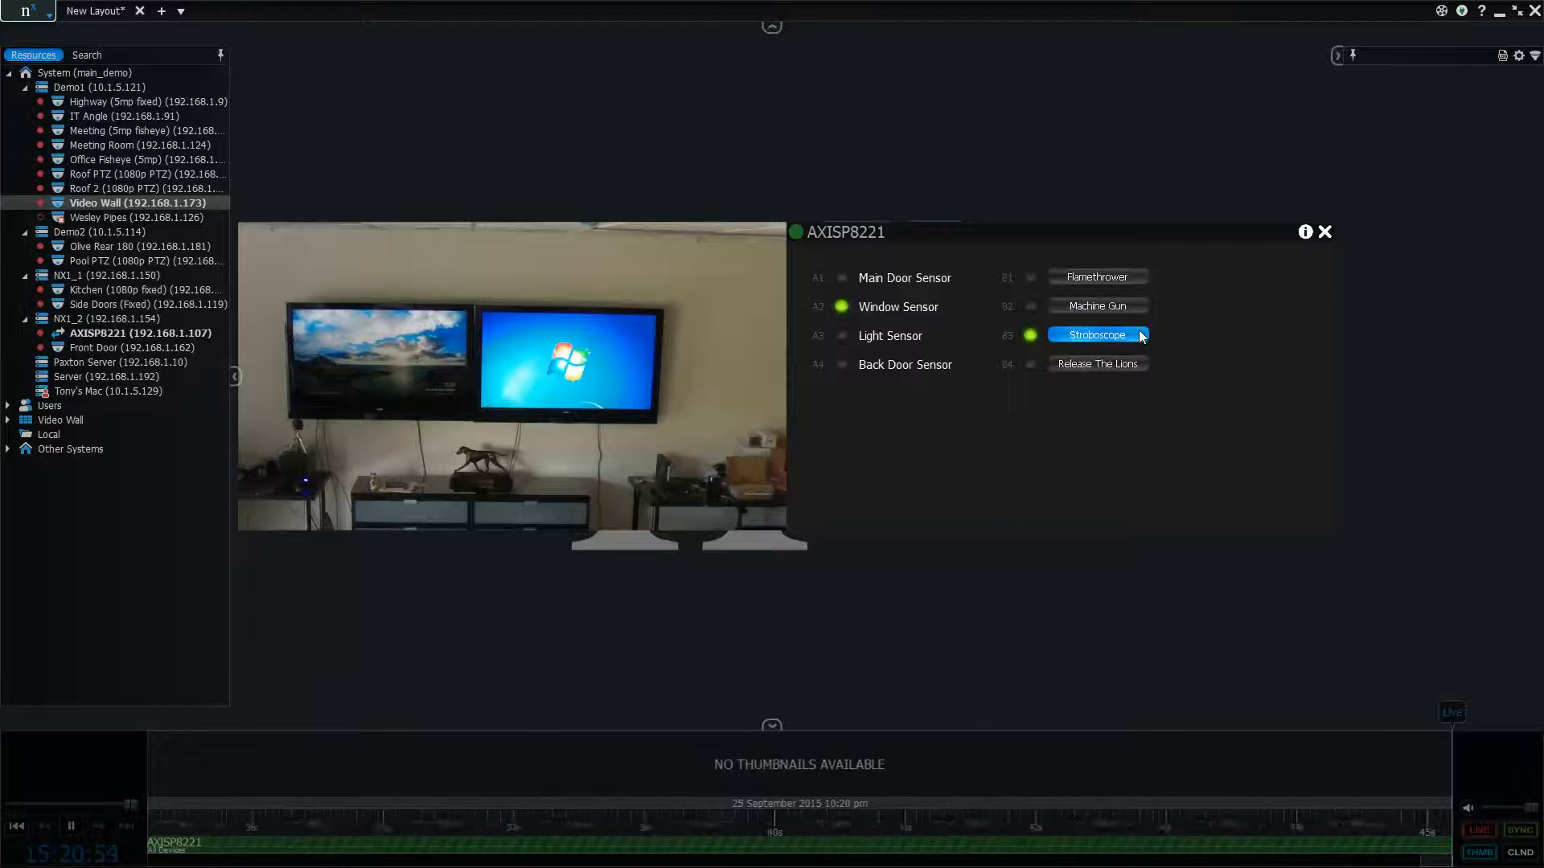
left_click(1118, 367)
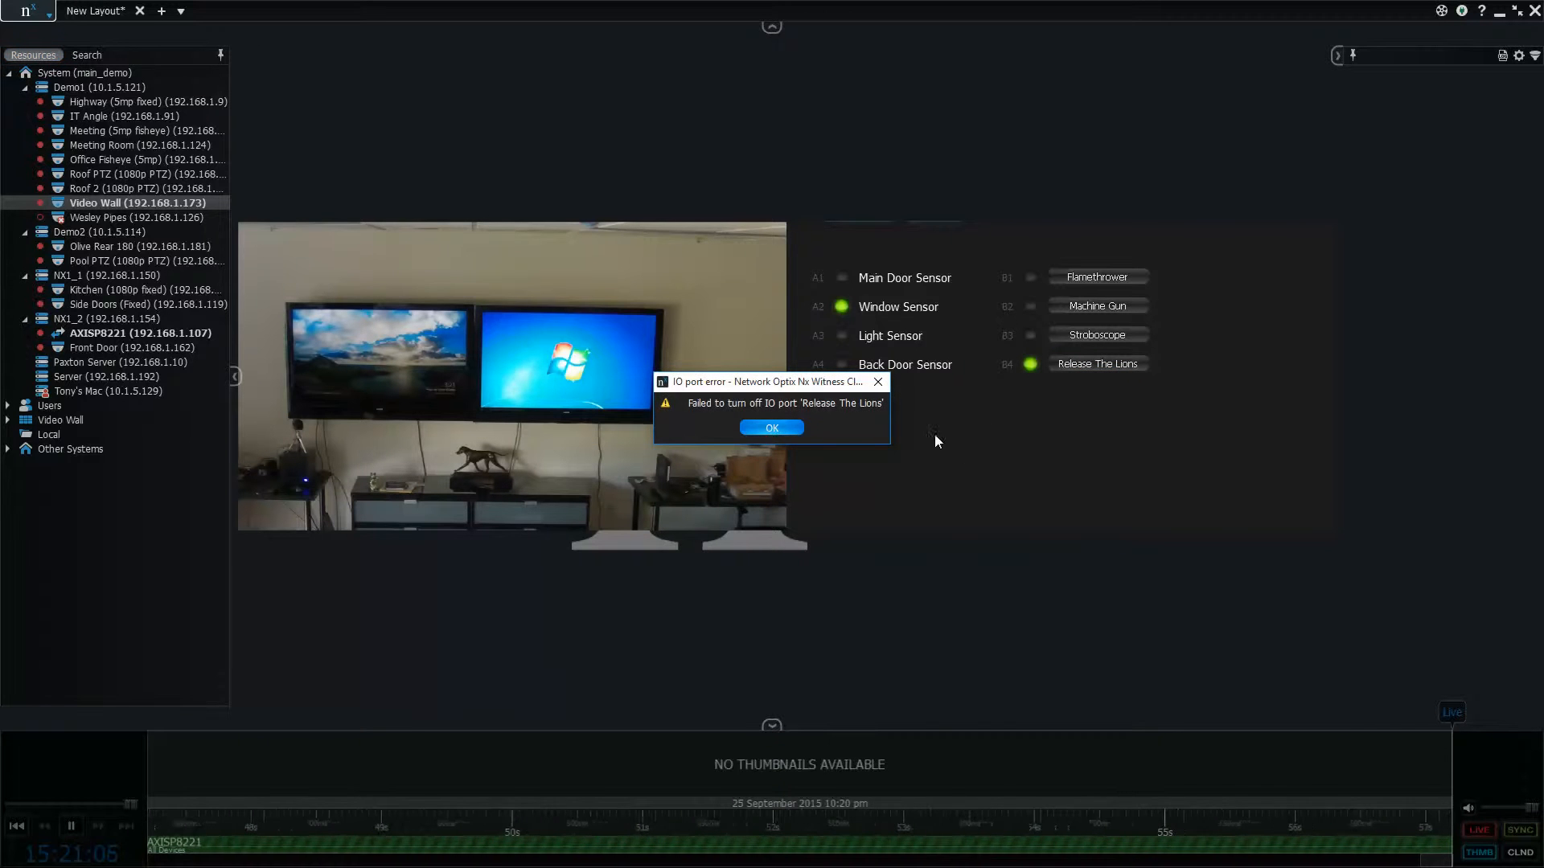
left_click(772, 427)
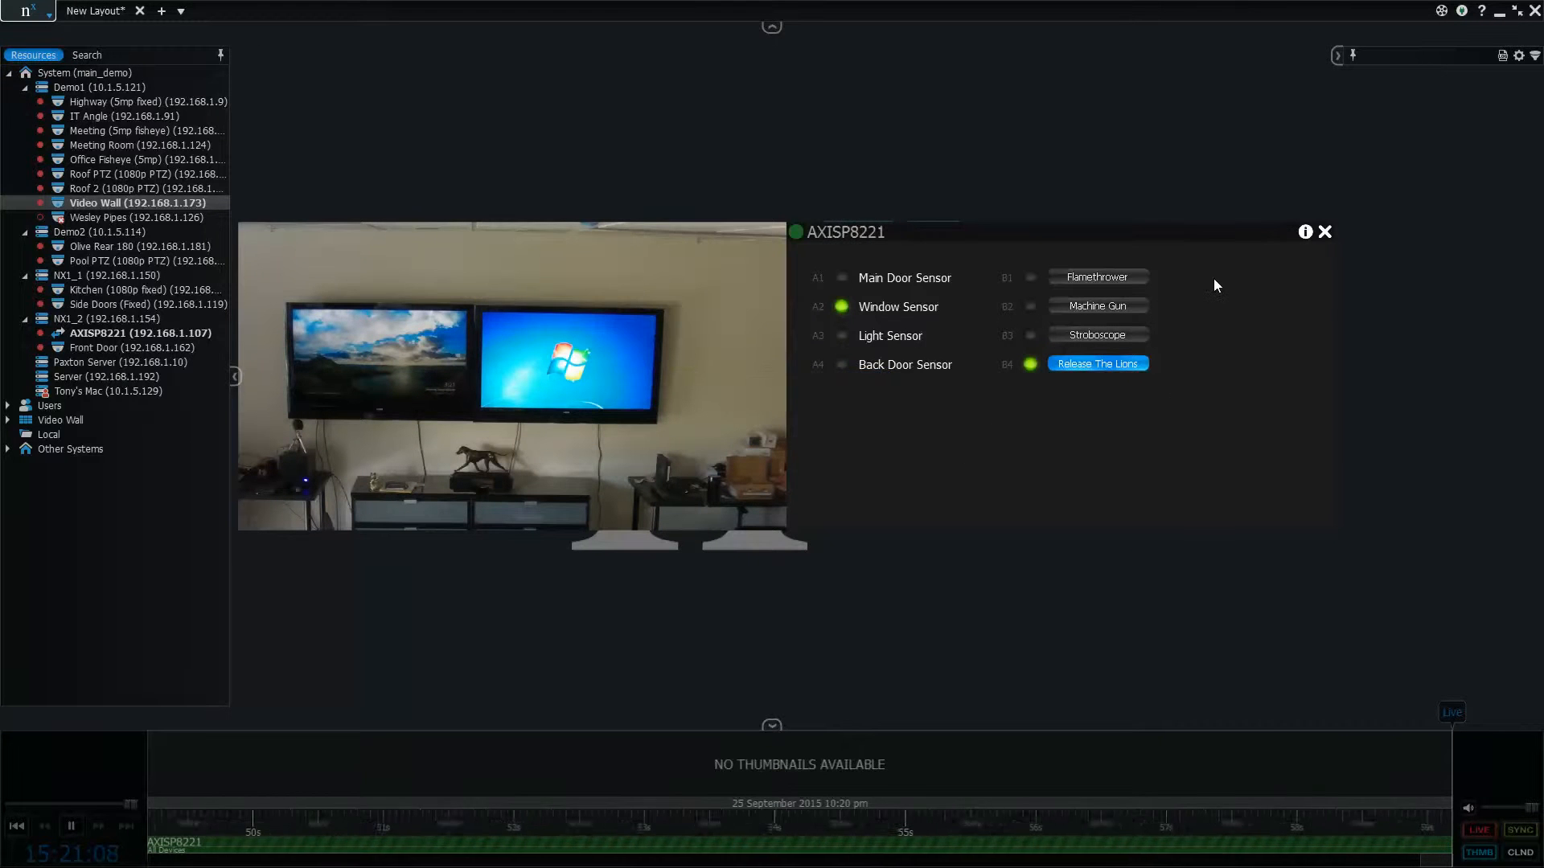